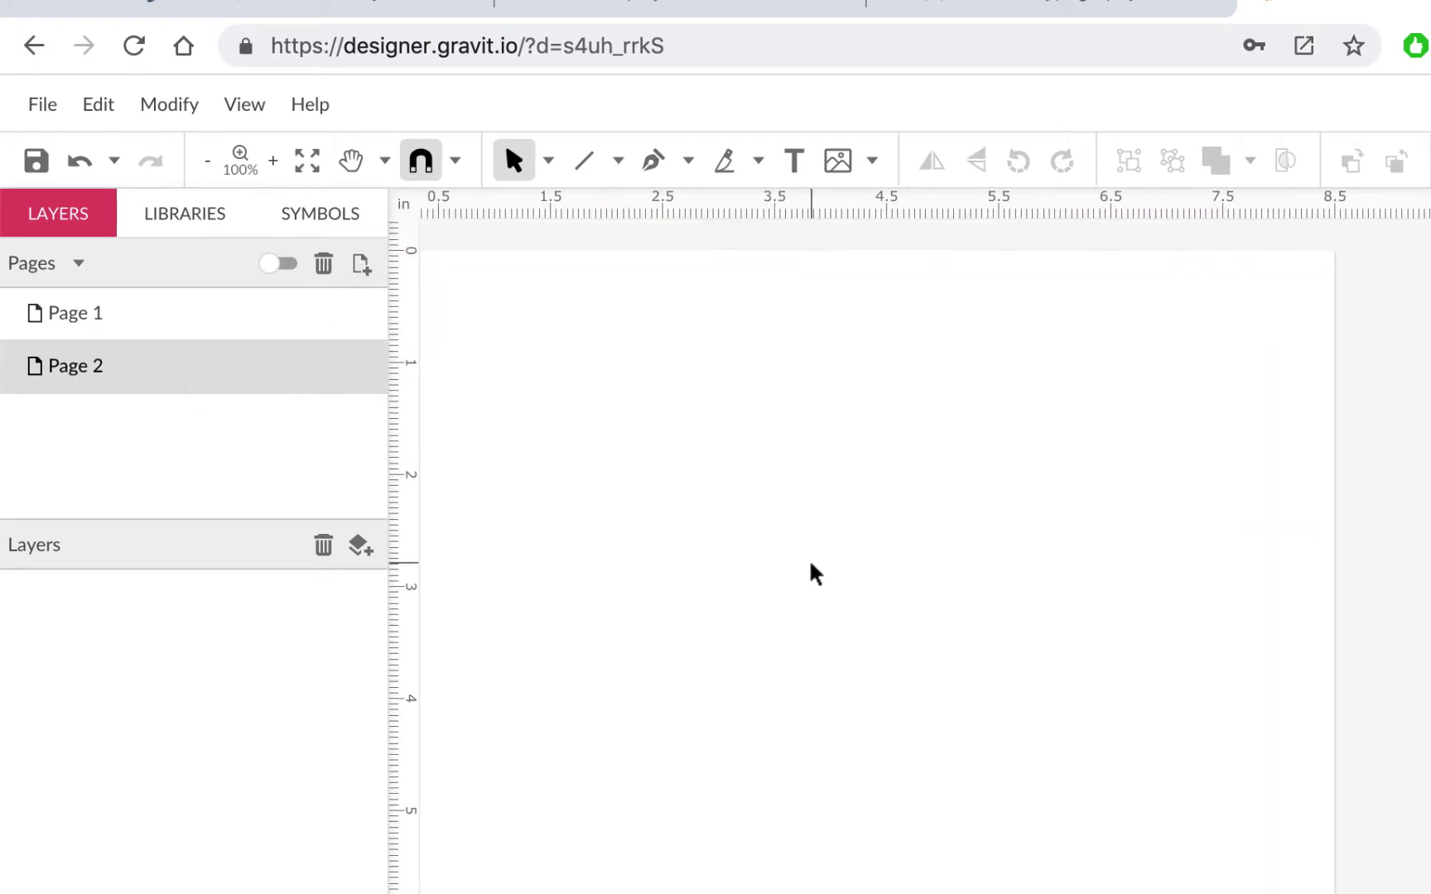
# Place the image heintzelman-logo.jpg from the Downloads folder on the empty Page 2.
pyautogui.click(255, 329)
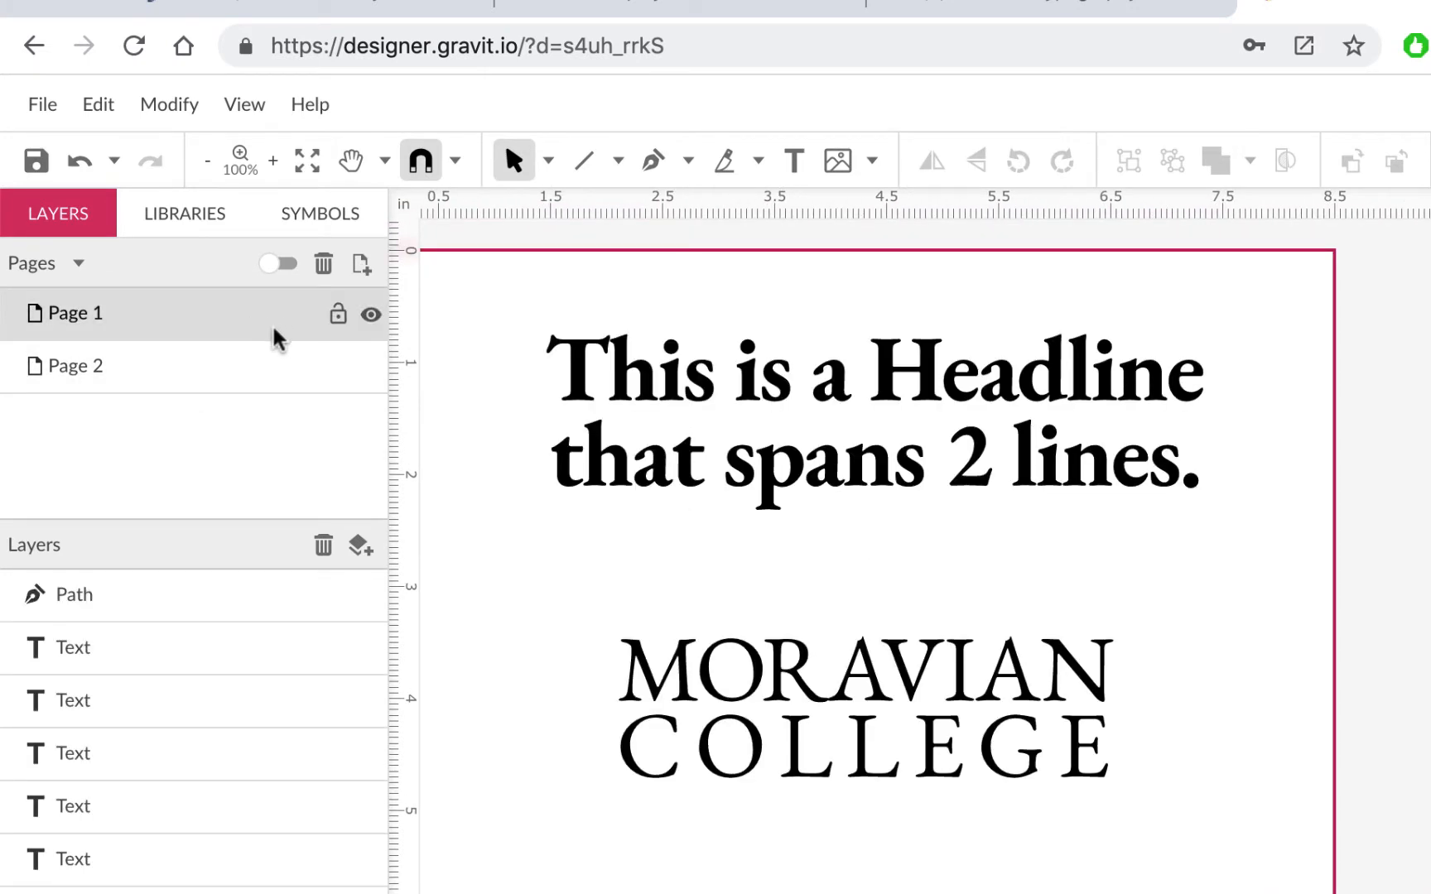
pyautogui.click(239, 377)
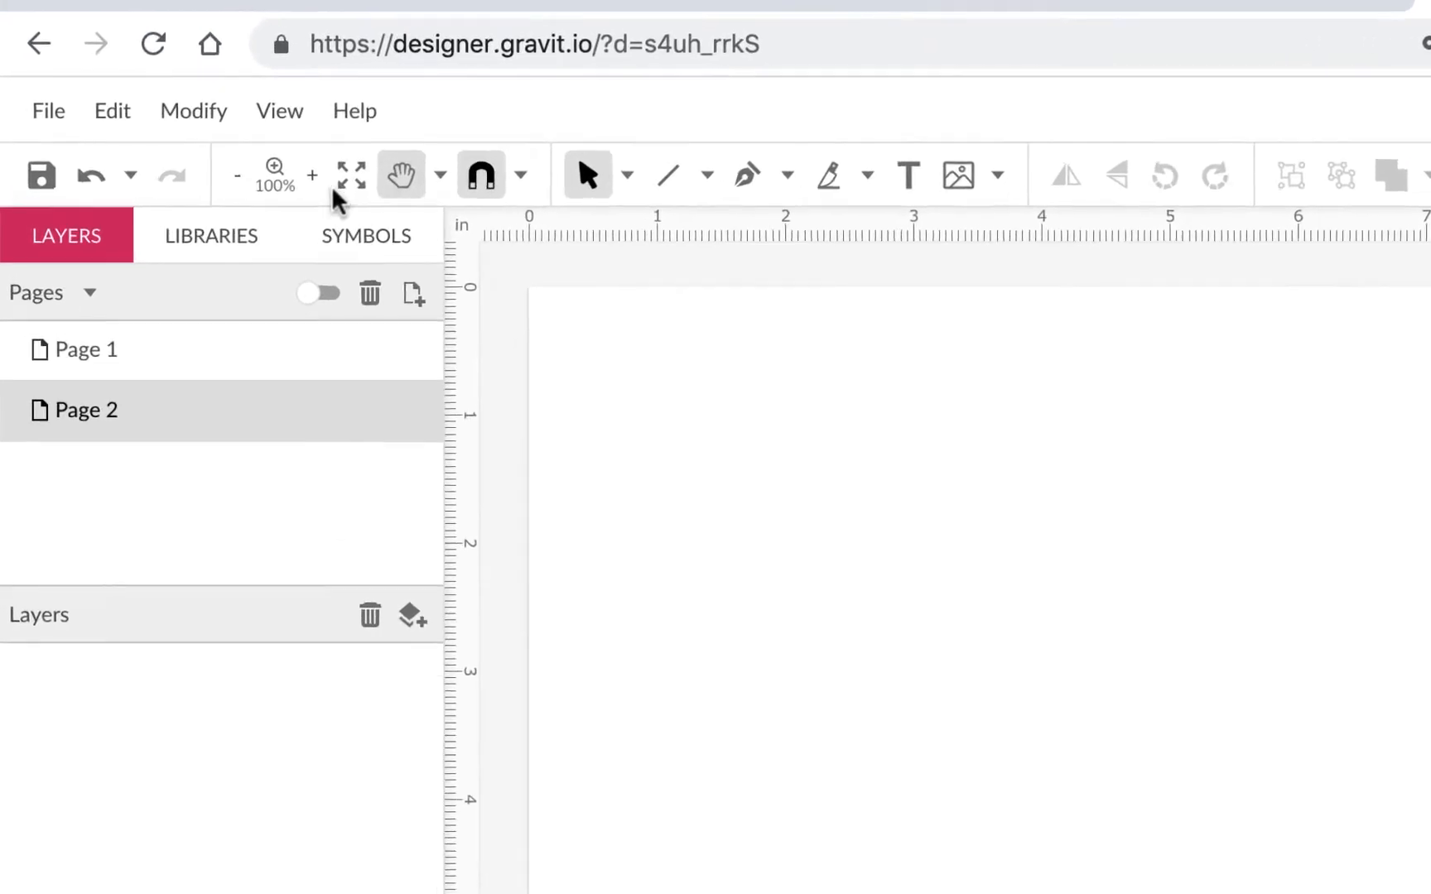
pyautogui.click(57, 120)
pyautogui.moveTo(150, 756)
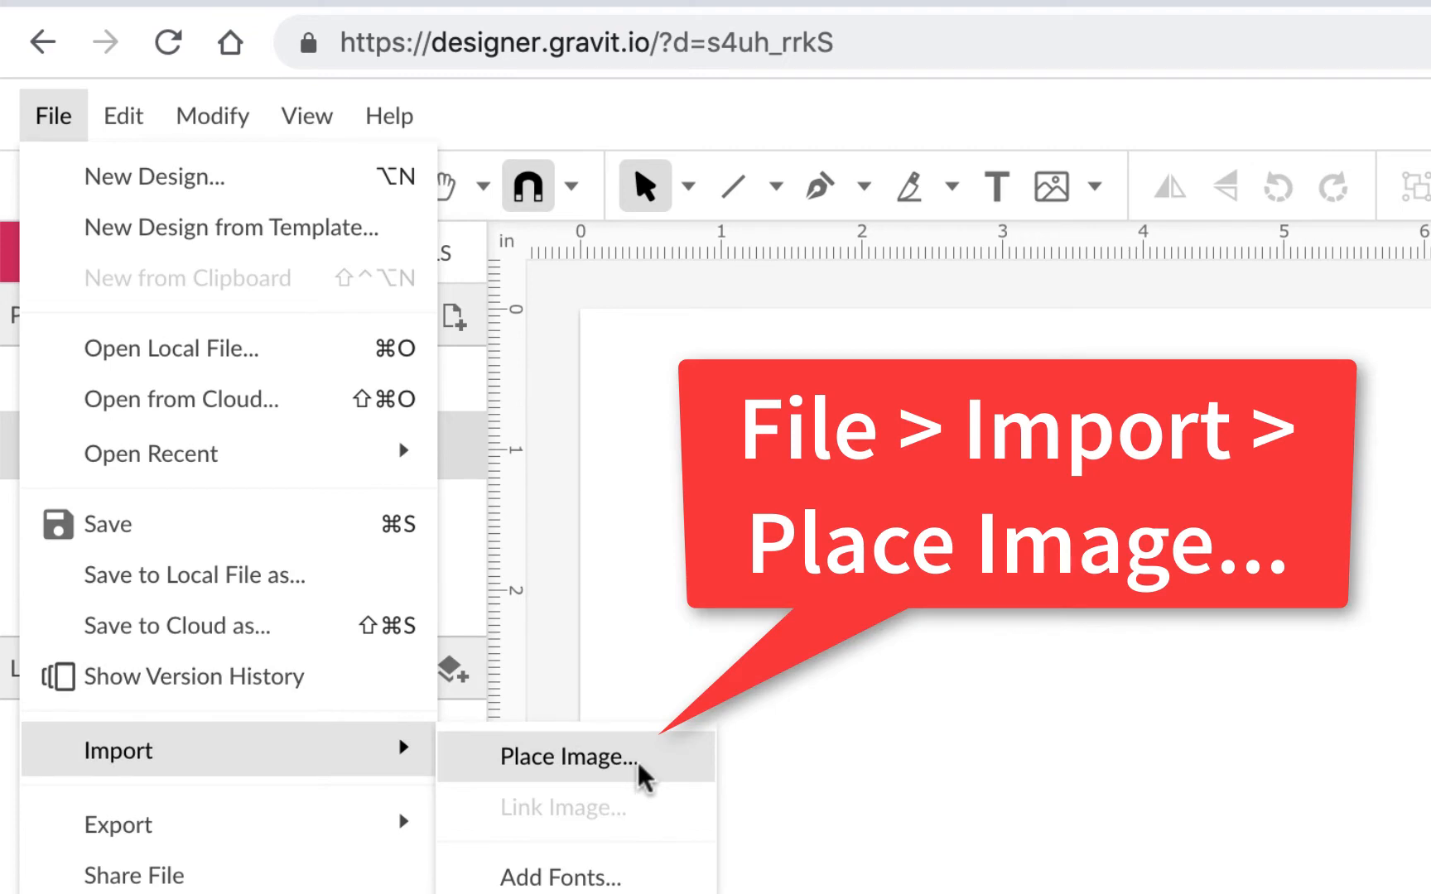
pyautogui.click(568, 757)
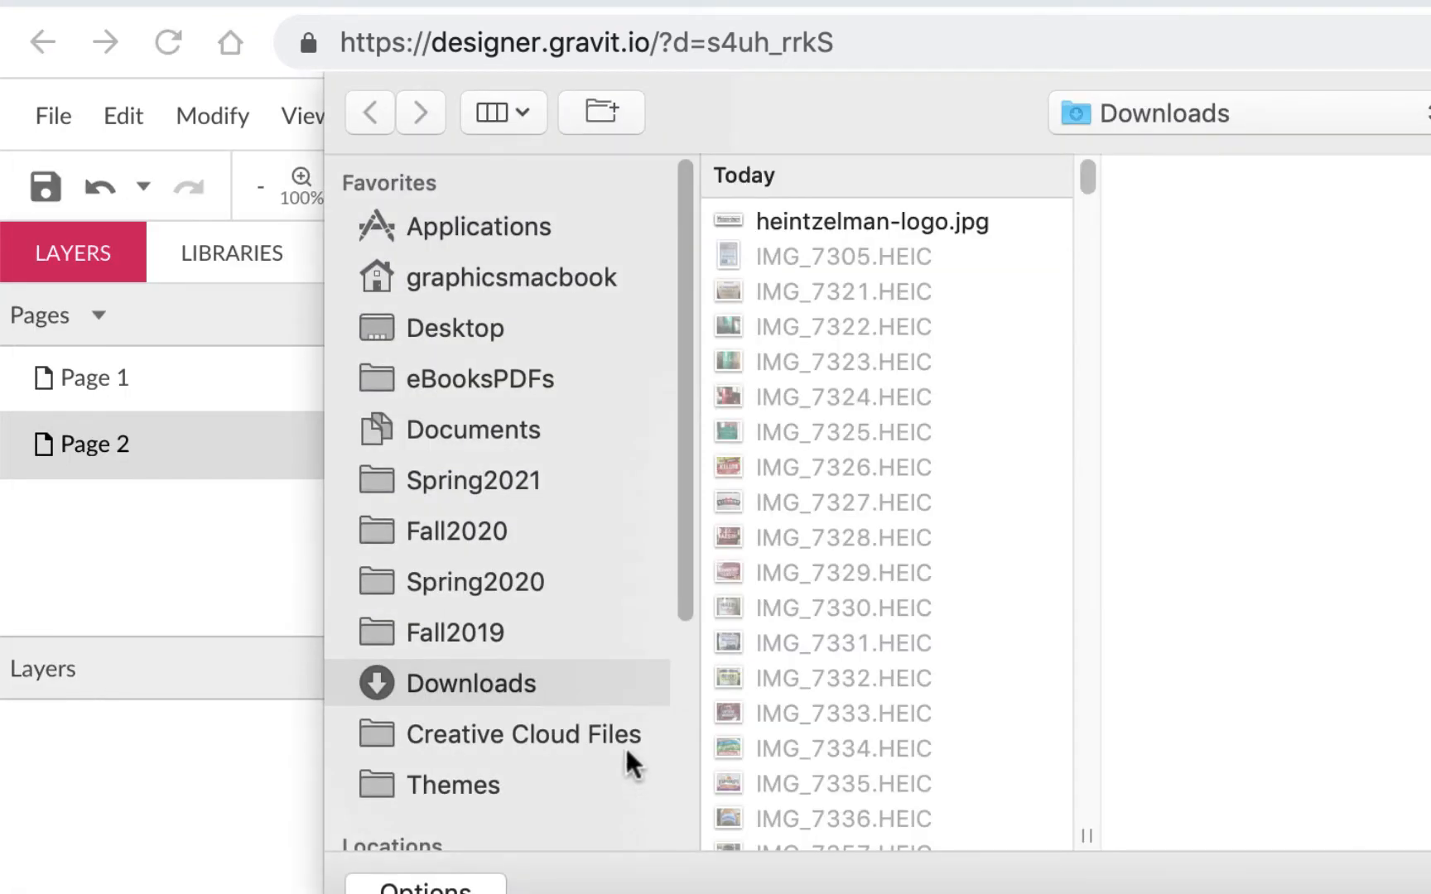
pyautogui.click(893, 225)
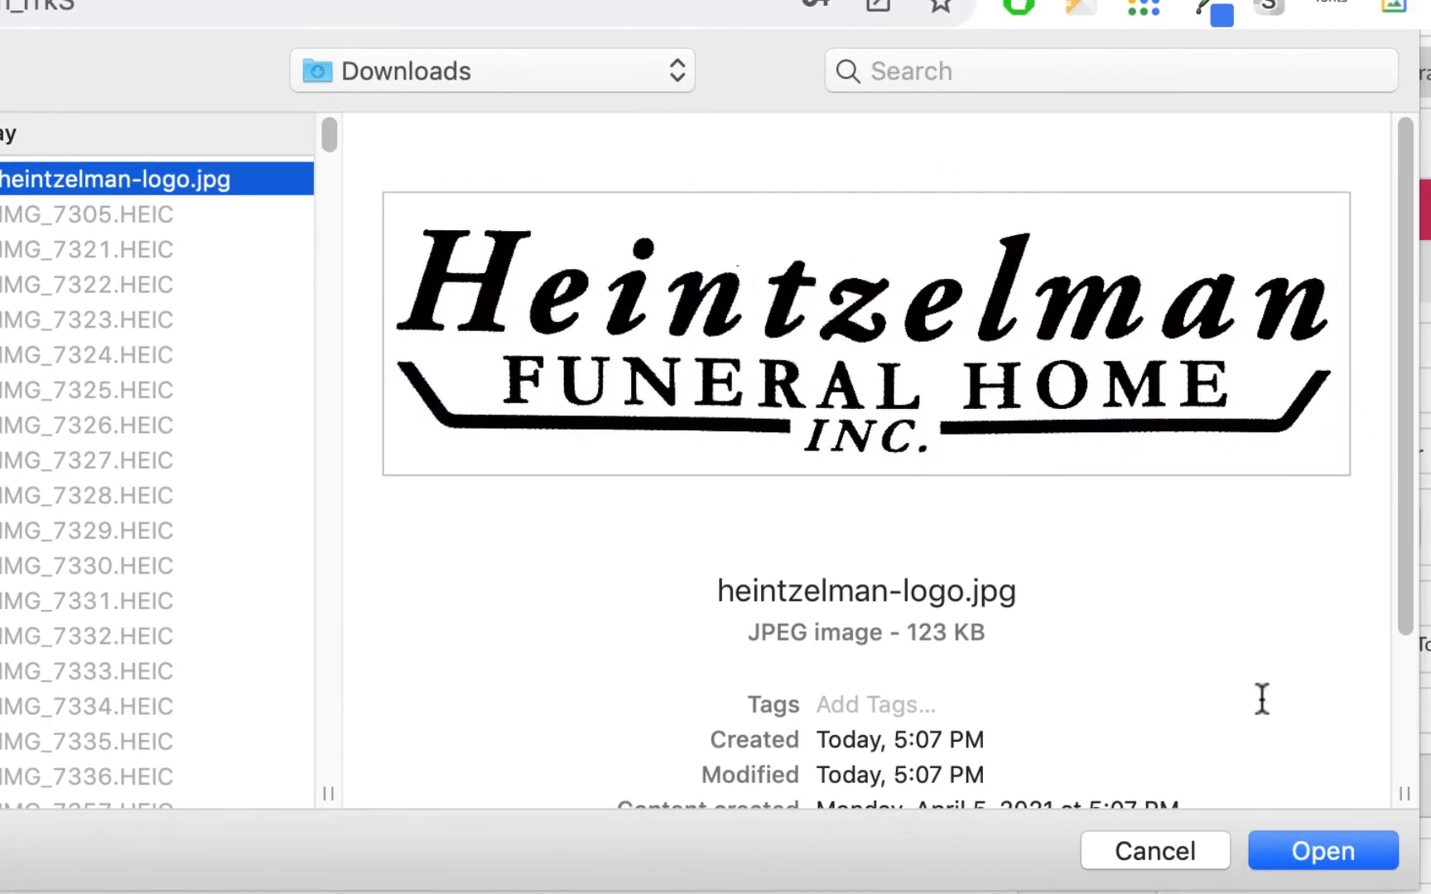
pyautogui.click(1348, 861)
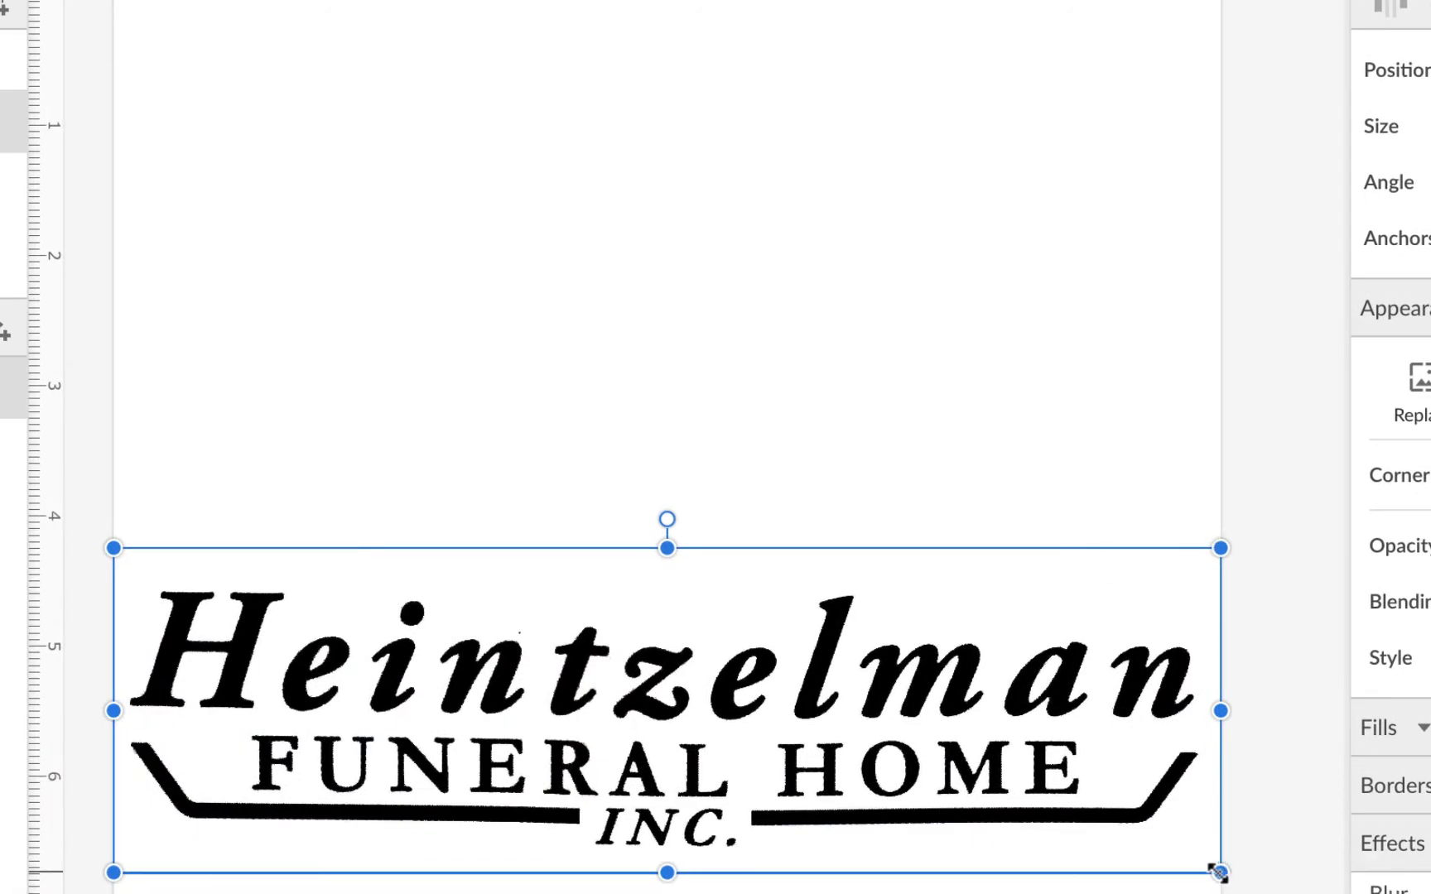
# Scale the logo image down proportionally to about 6.6 in wide and move it near the top of the page.
pyautogui.moveTo(1219, 872); pyautogui.dragTo(976, 801)
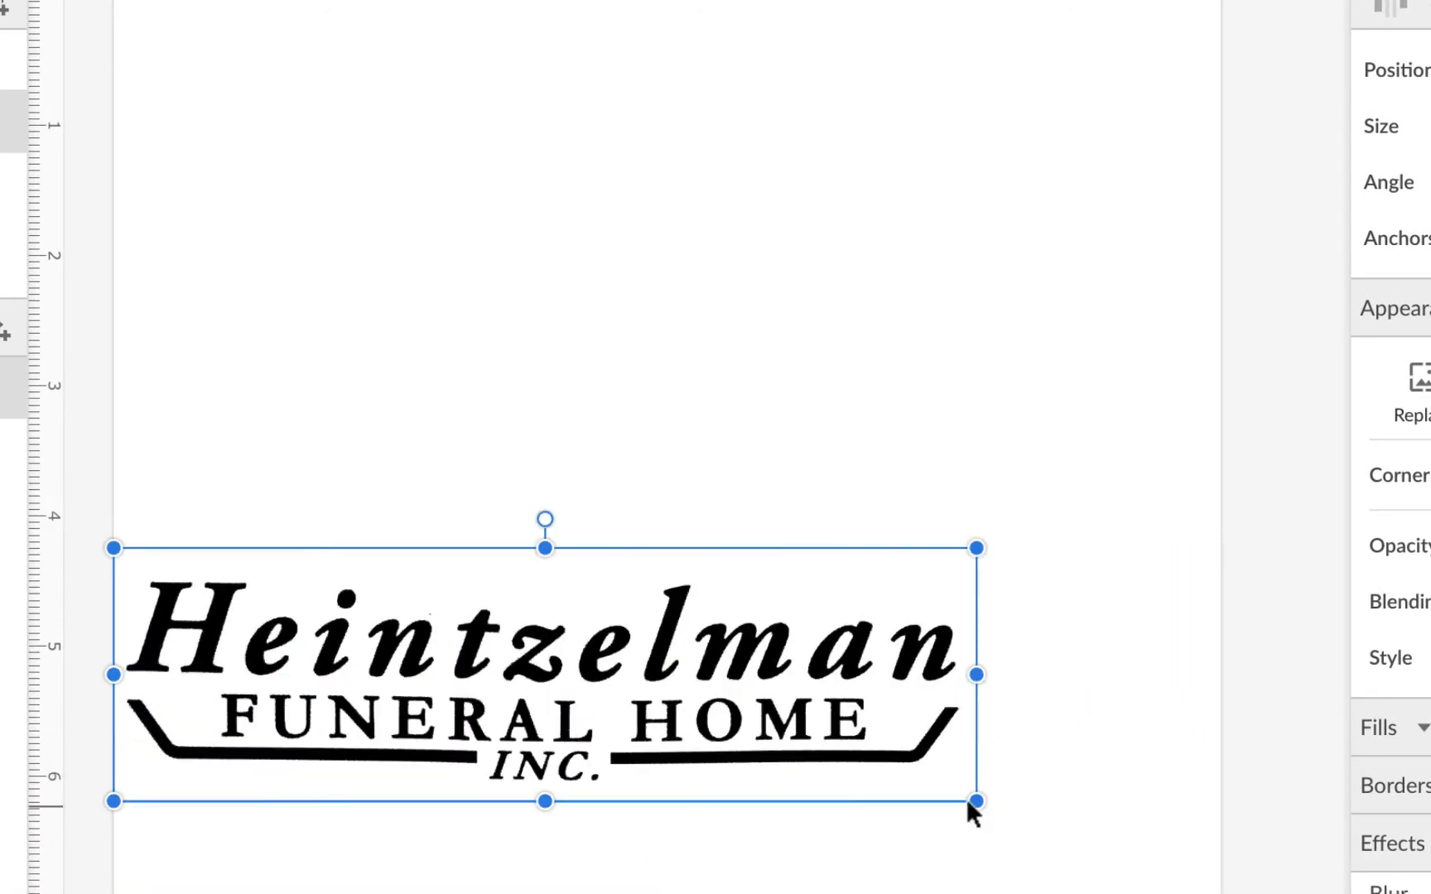
pyautogui.moveTo(865, 669); pyautogui.dragTo(972, 201)
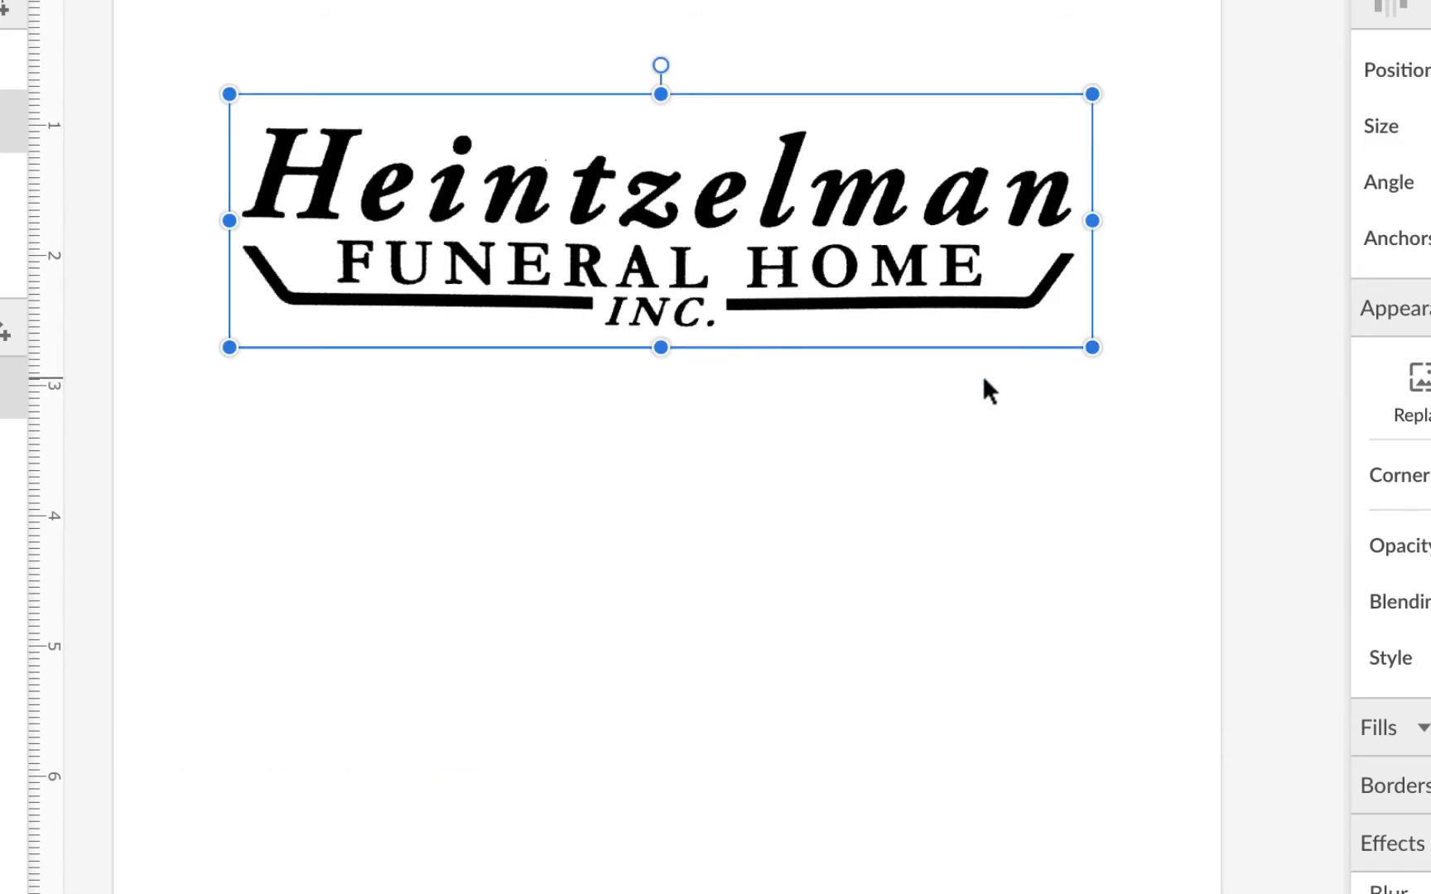
pyautogui.moveTo(888, 225); pyautogui.dragTo(886, 212)
pyautogui.click(863, 613)
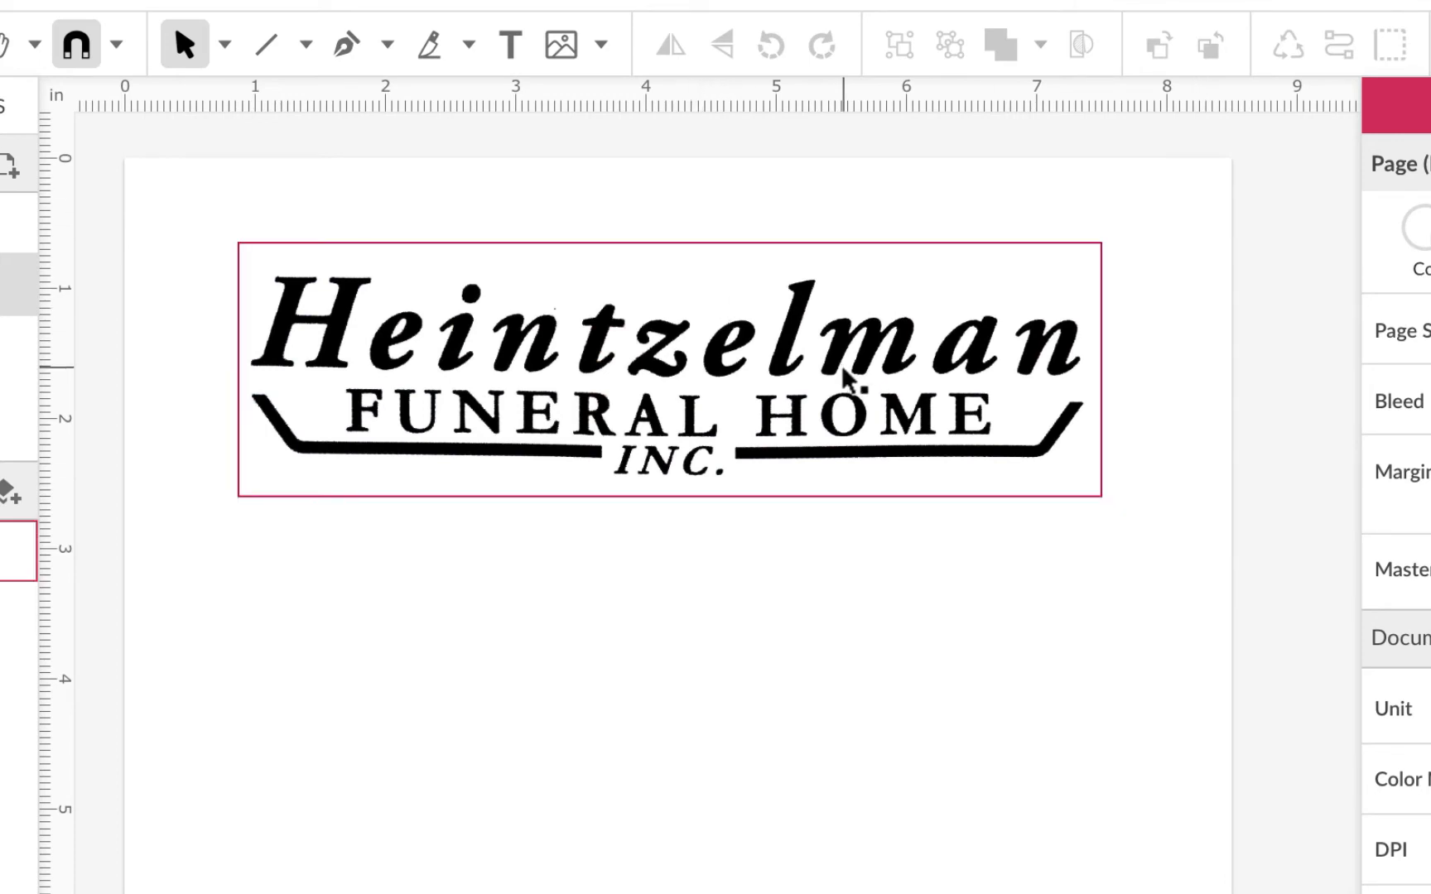
pyautogui.moveTo(844, 377); pyautogui.dragTo(841, 352)
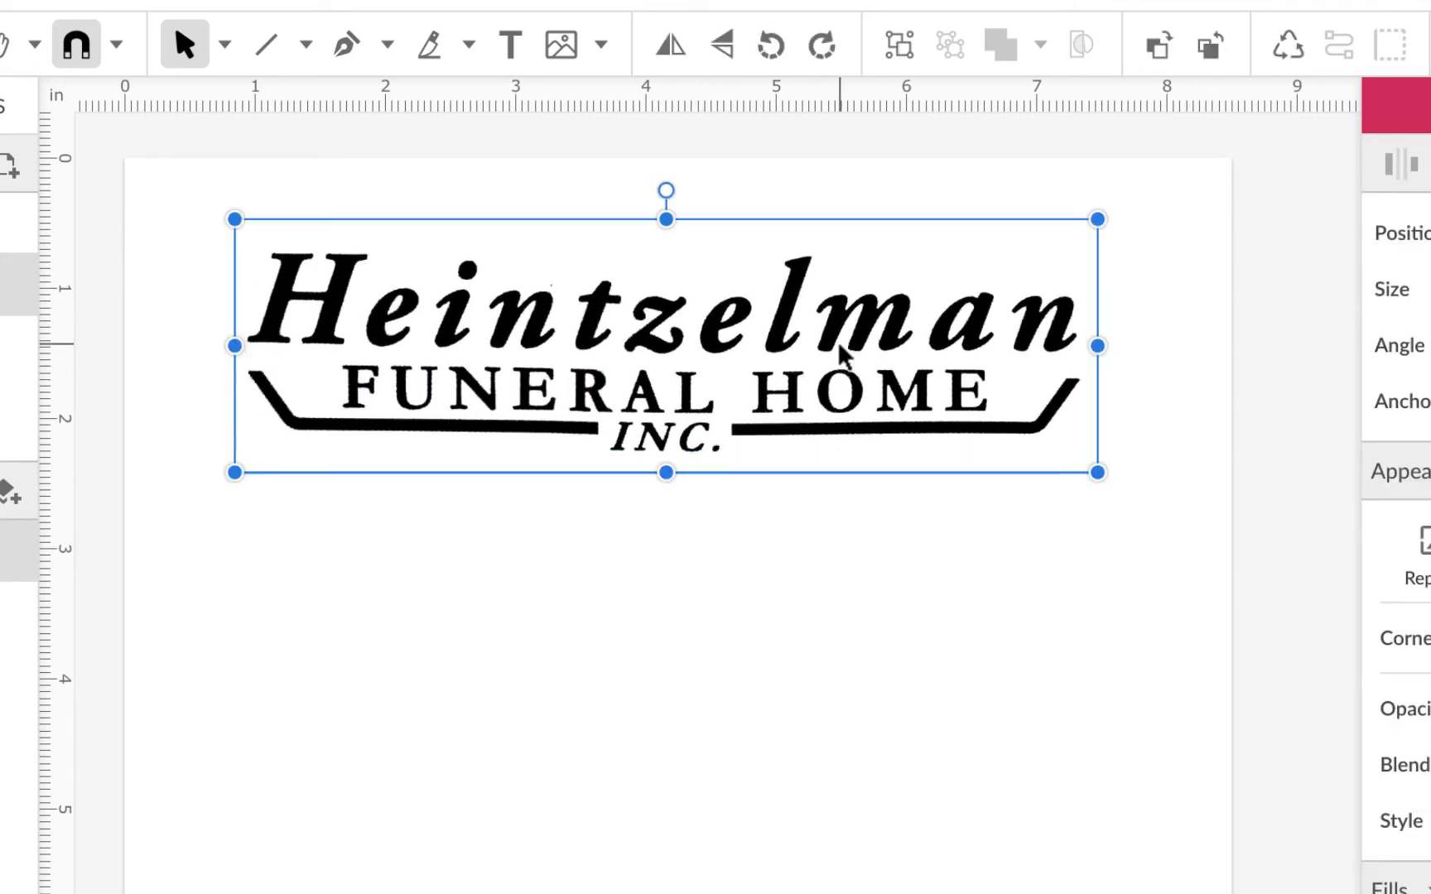
# Add the text "Heintzelman" below the logo and move it roughly under the logo's middle.
pyautogui.click(510, 45)
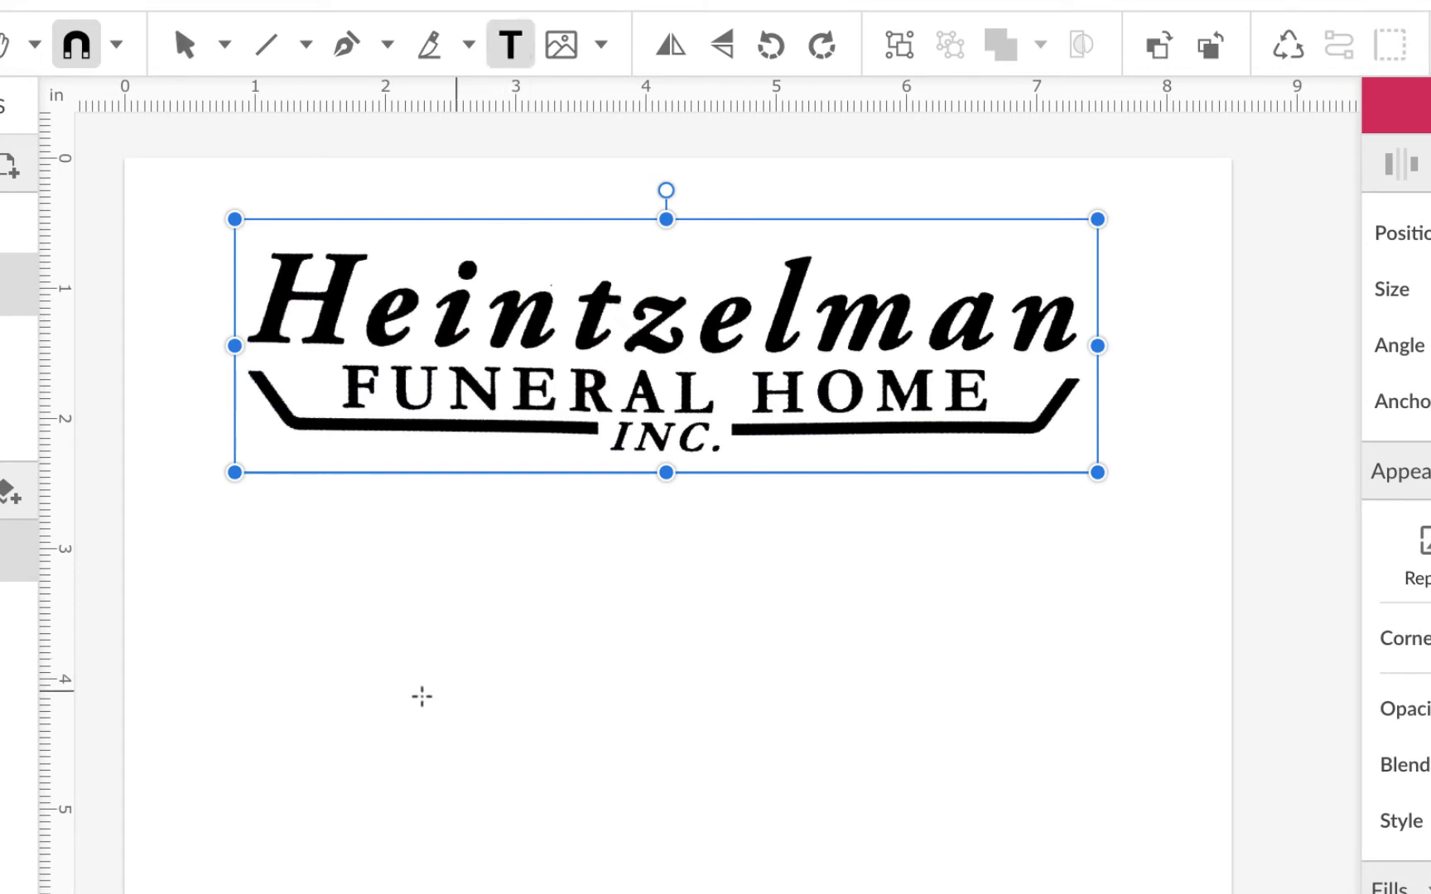
pyautogui.click(422, 697)
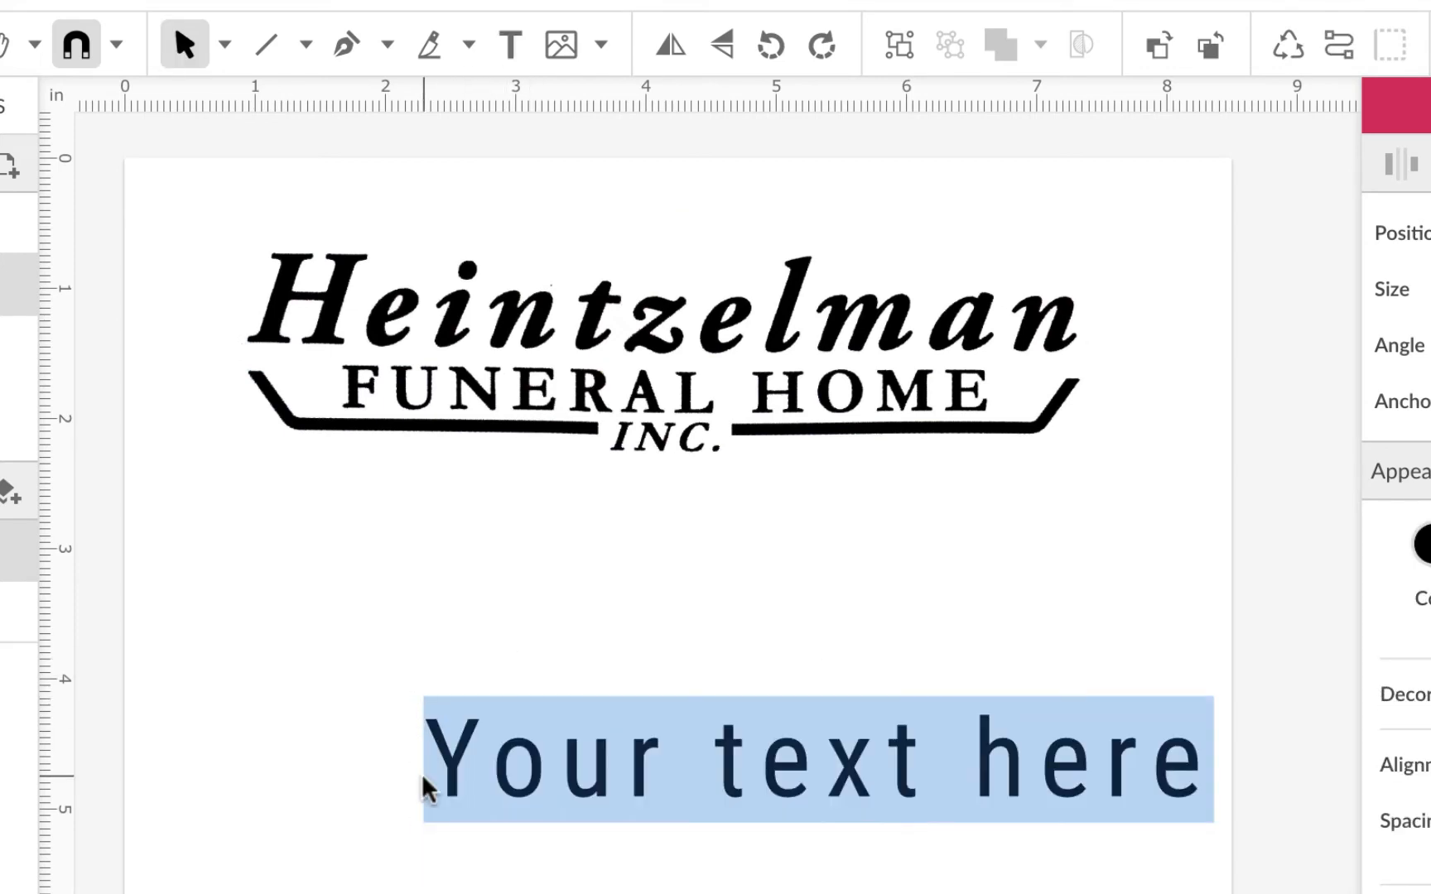
pyautogui.write('Heintzelman')
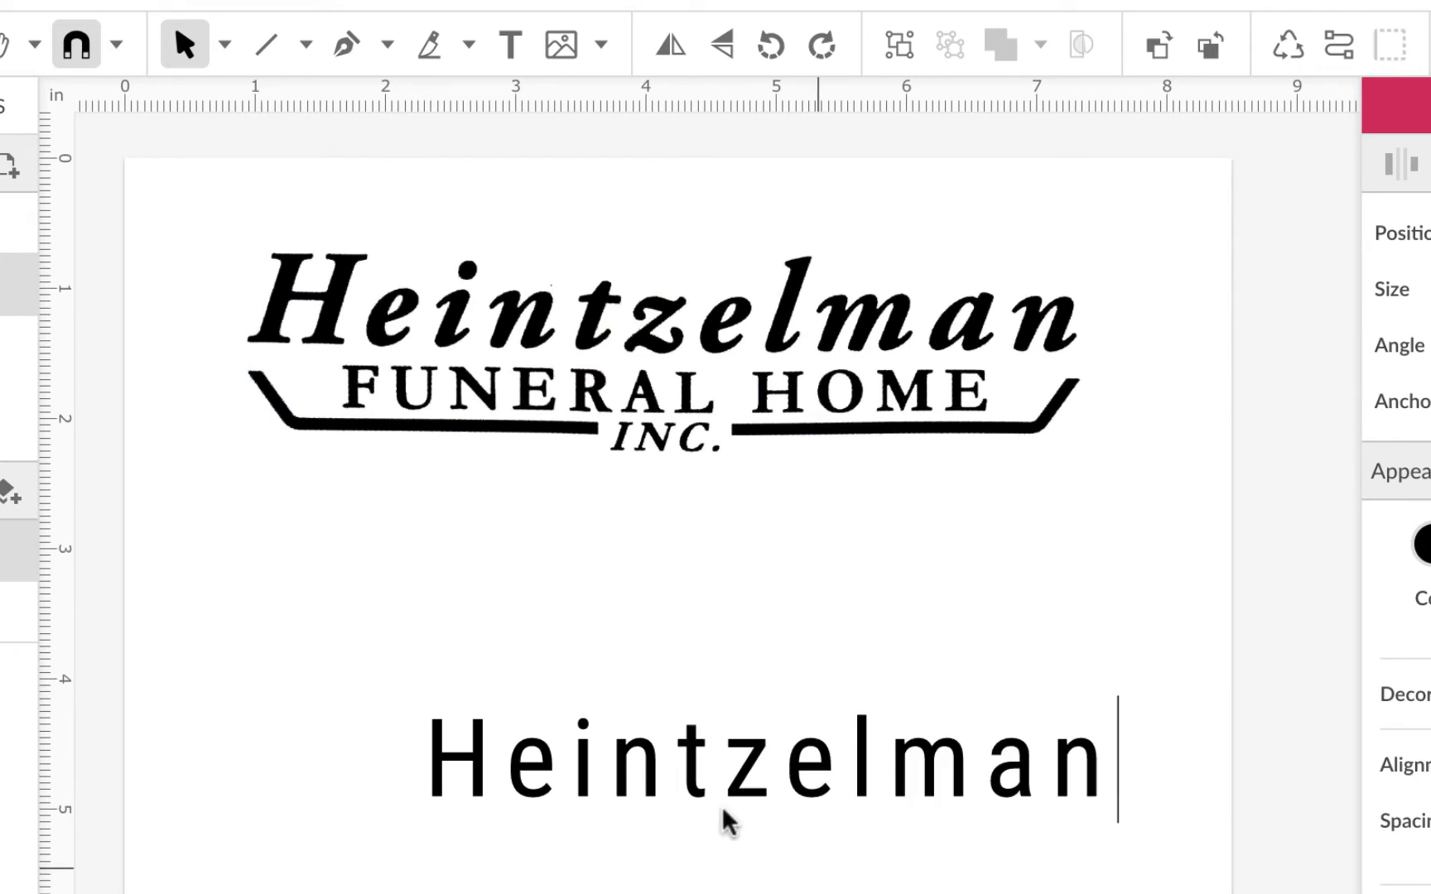
pyautogui.press('Escape')
pyautogui.moveTo(856, 776); pyautogui.dragTo(770, 689)
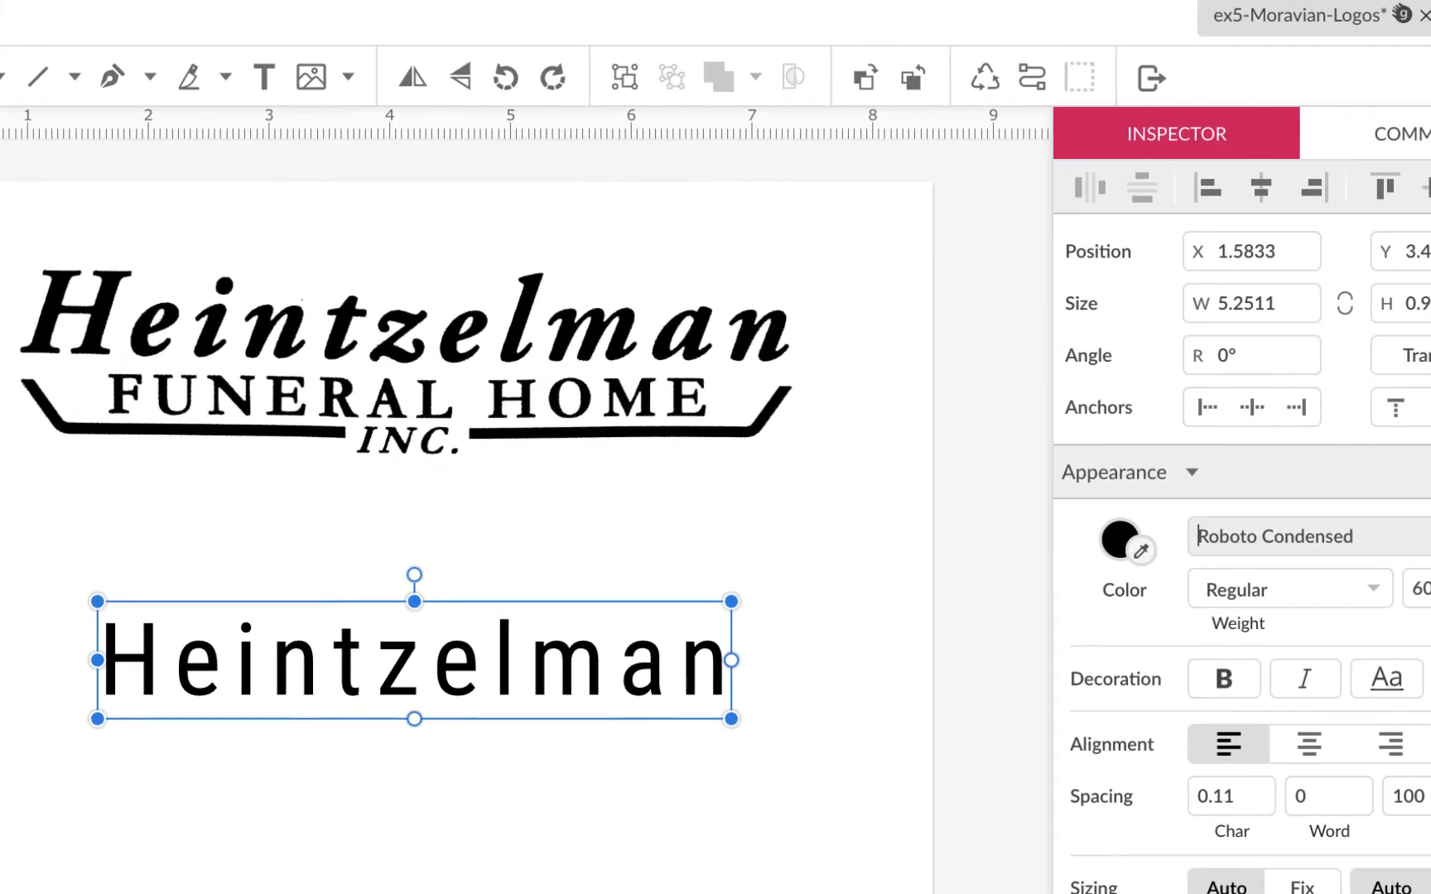
# Set the Heintzelman text in EB Garamond, trying Extra-Bold Italic before settling on the Bold Italic weight.
pyautogui.click(1199, 537)
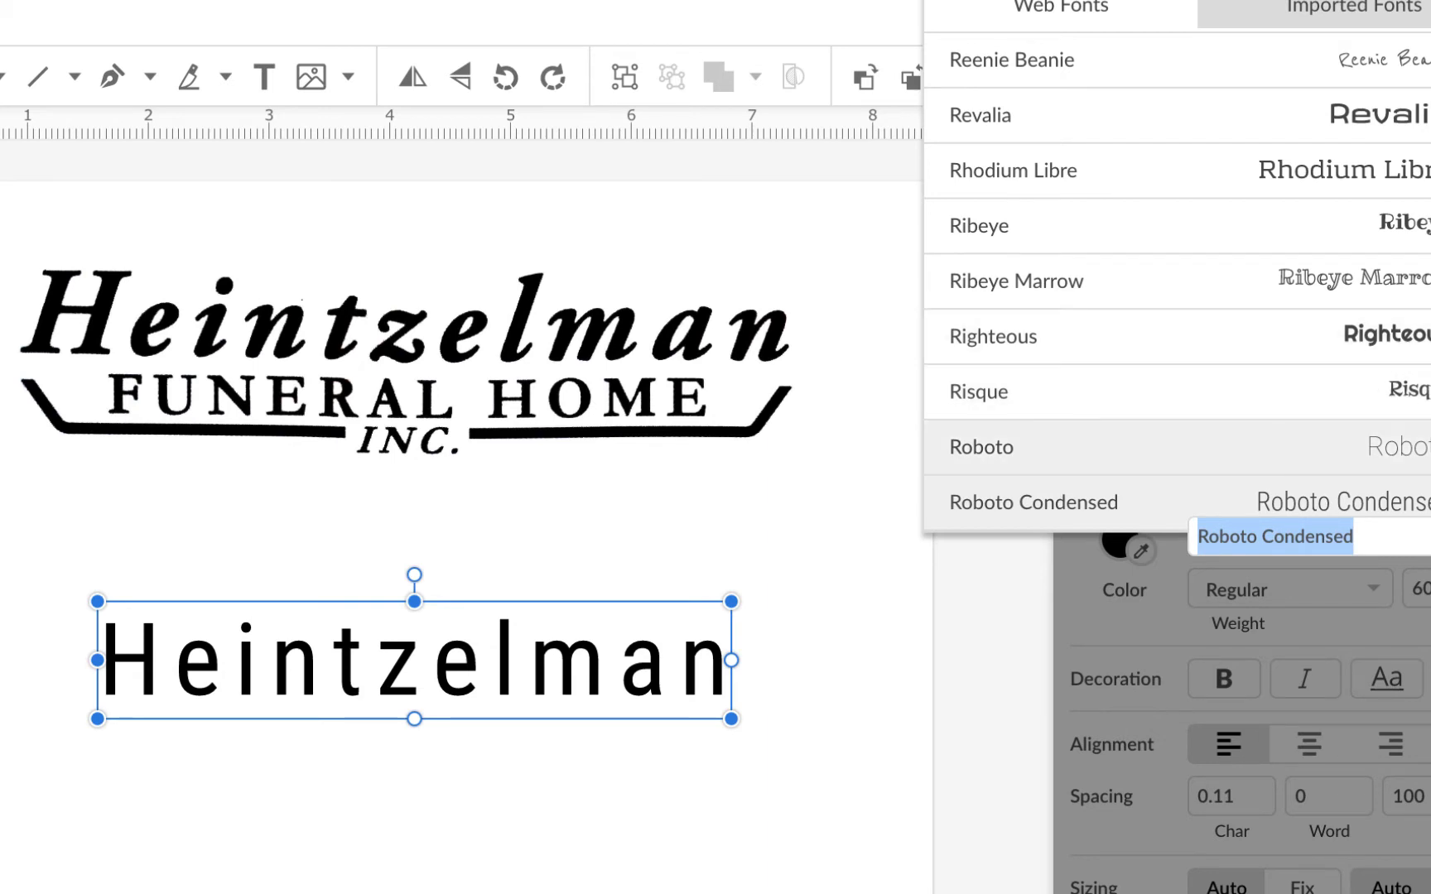
pyautogui.write('eb')
pyautogui.click(1325, 79)
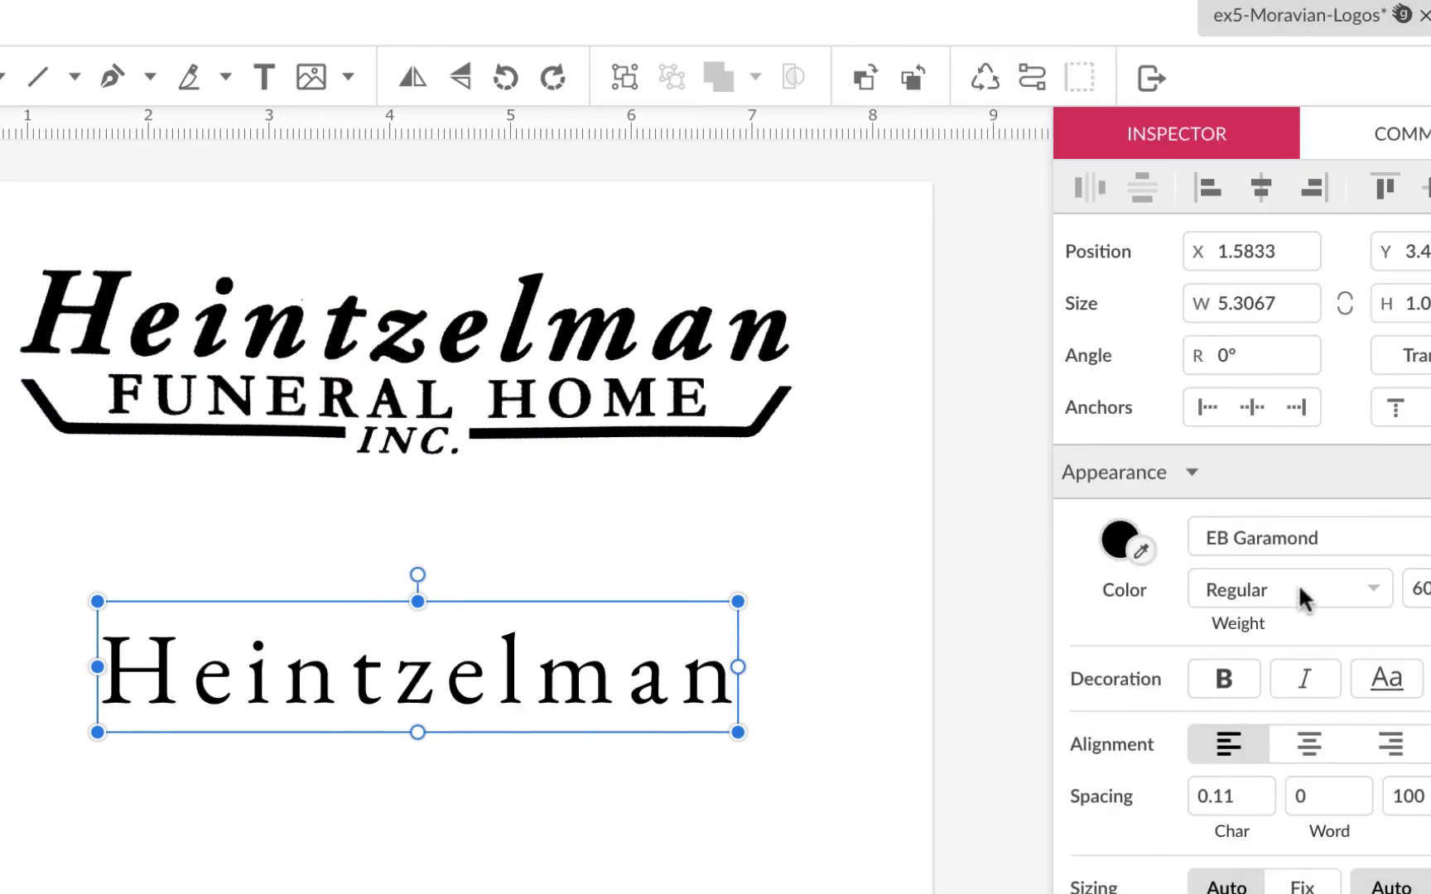
pyautogui.click(1376, 595)
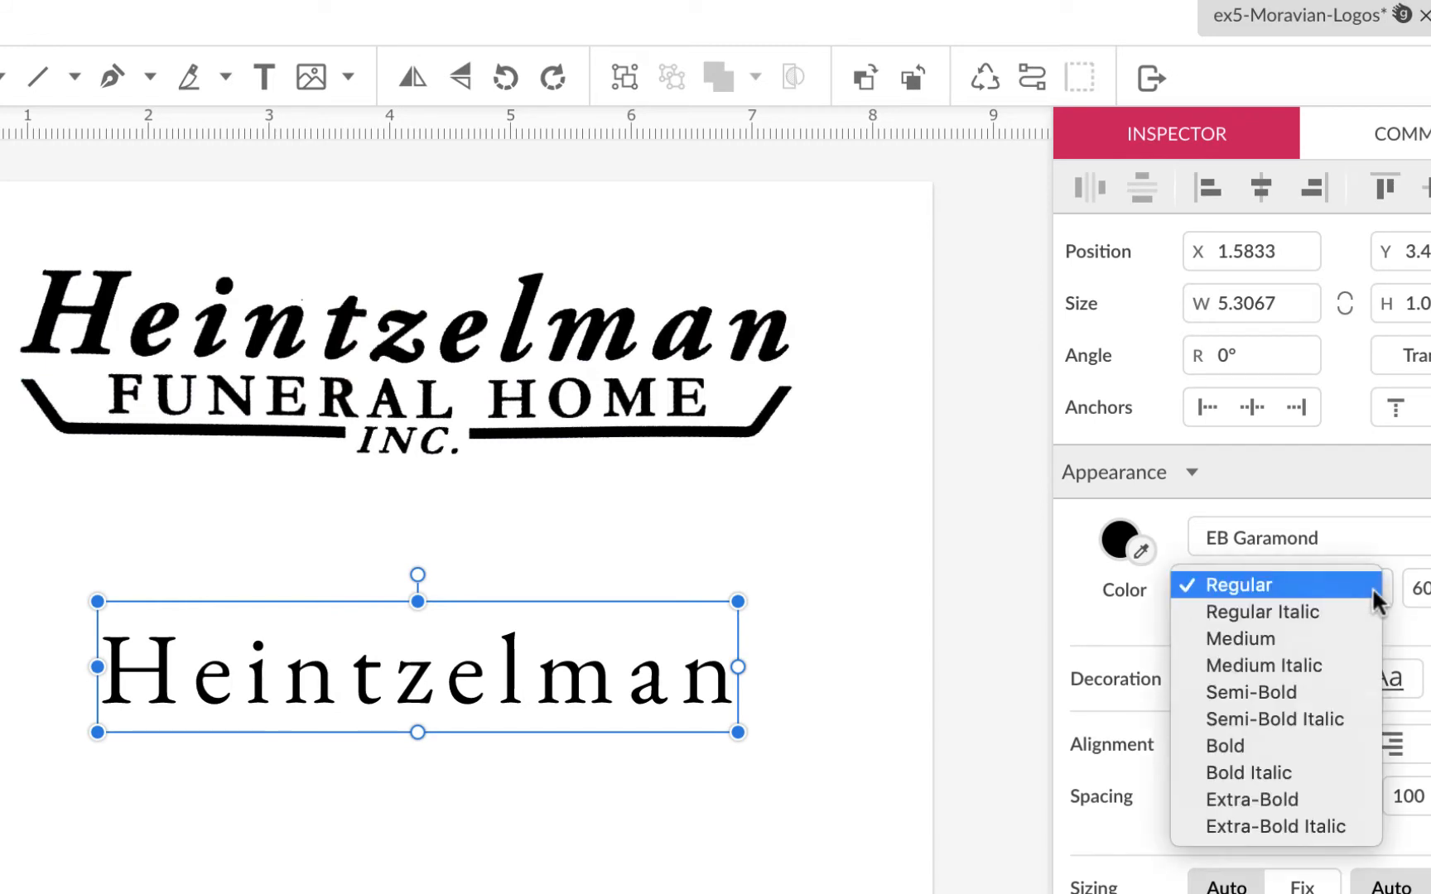
pyautogui.click(1335, 828)
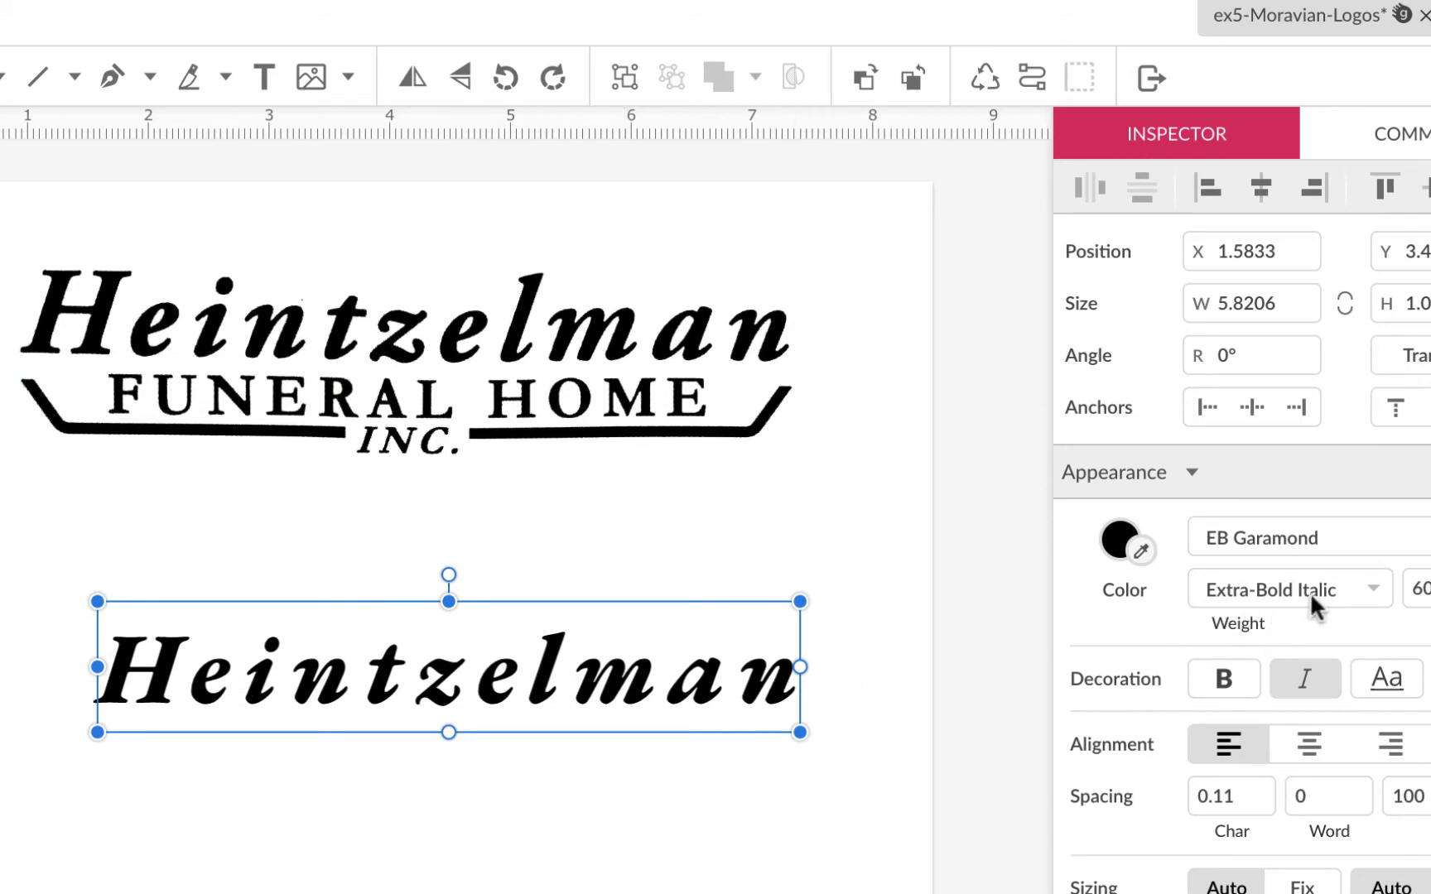
pyautogui.click(1375, 590)
pyautogui.press('Escape')
pyautogui.click(644, 875)
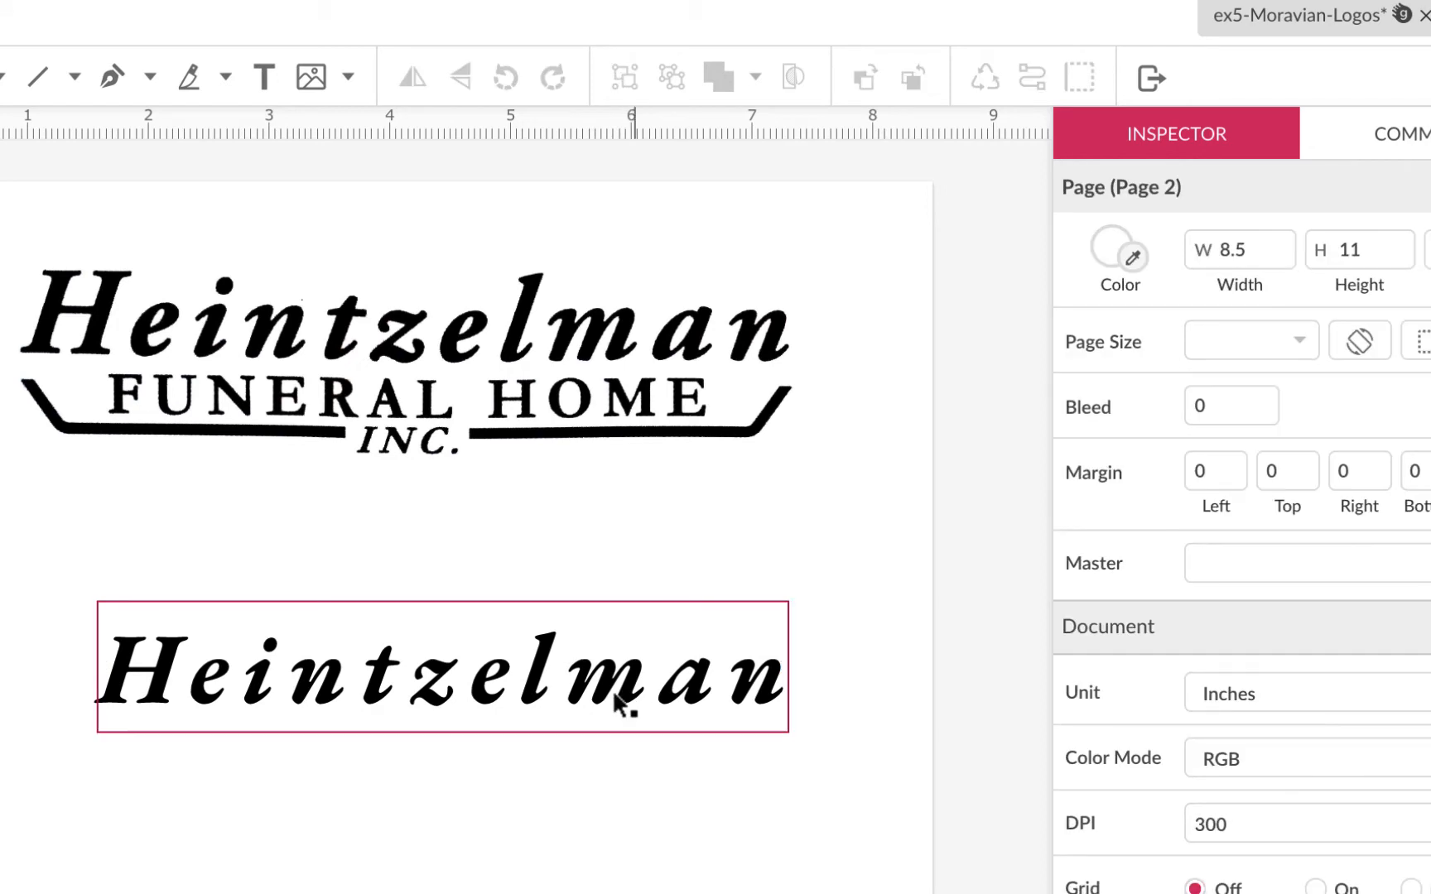
# Move the Heintzelman text closer to the logo and set its character spacing to 0.
pyautogui.moveTo(617, 704); pyautogui.dragTo(561, 654)
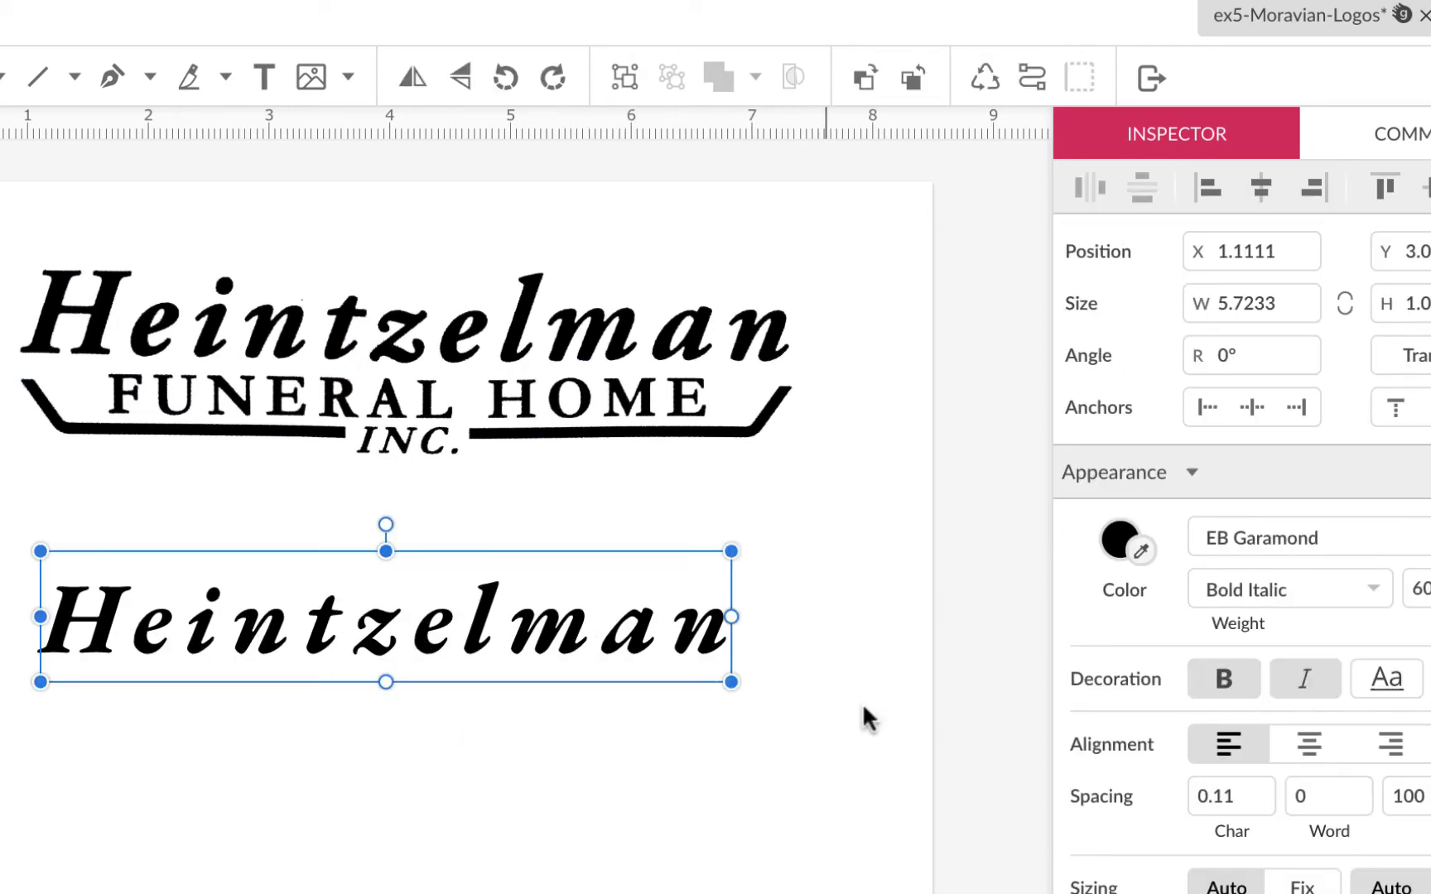
pyautogui.click(1250, 796)
pyautogui.write('0')
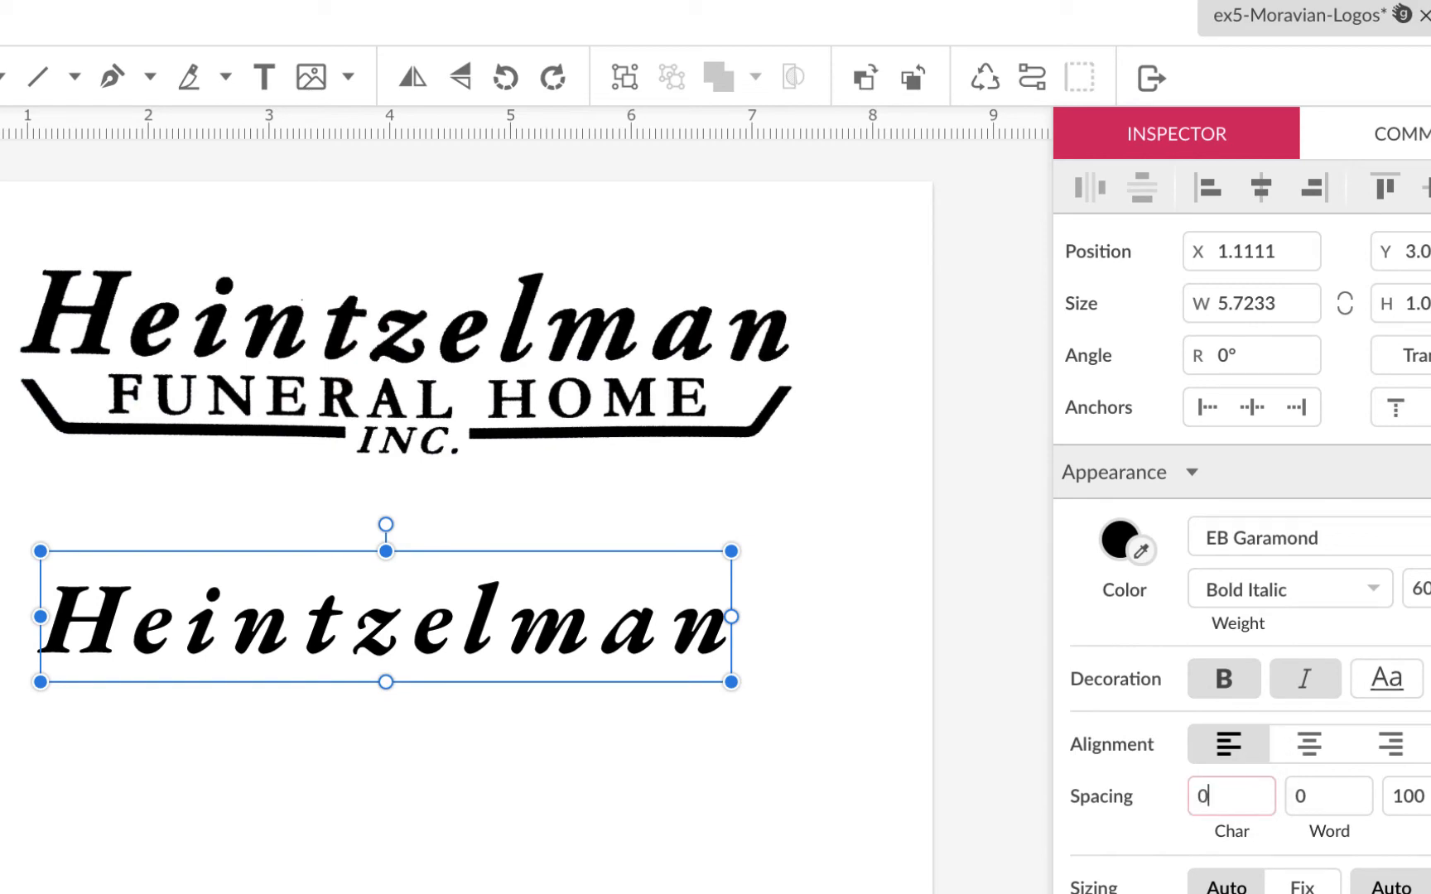
pyautogui.press('Return')
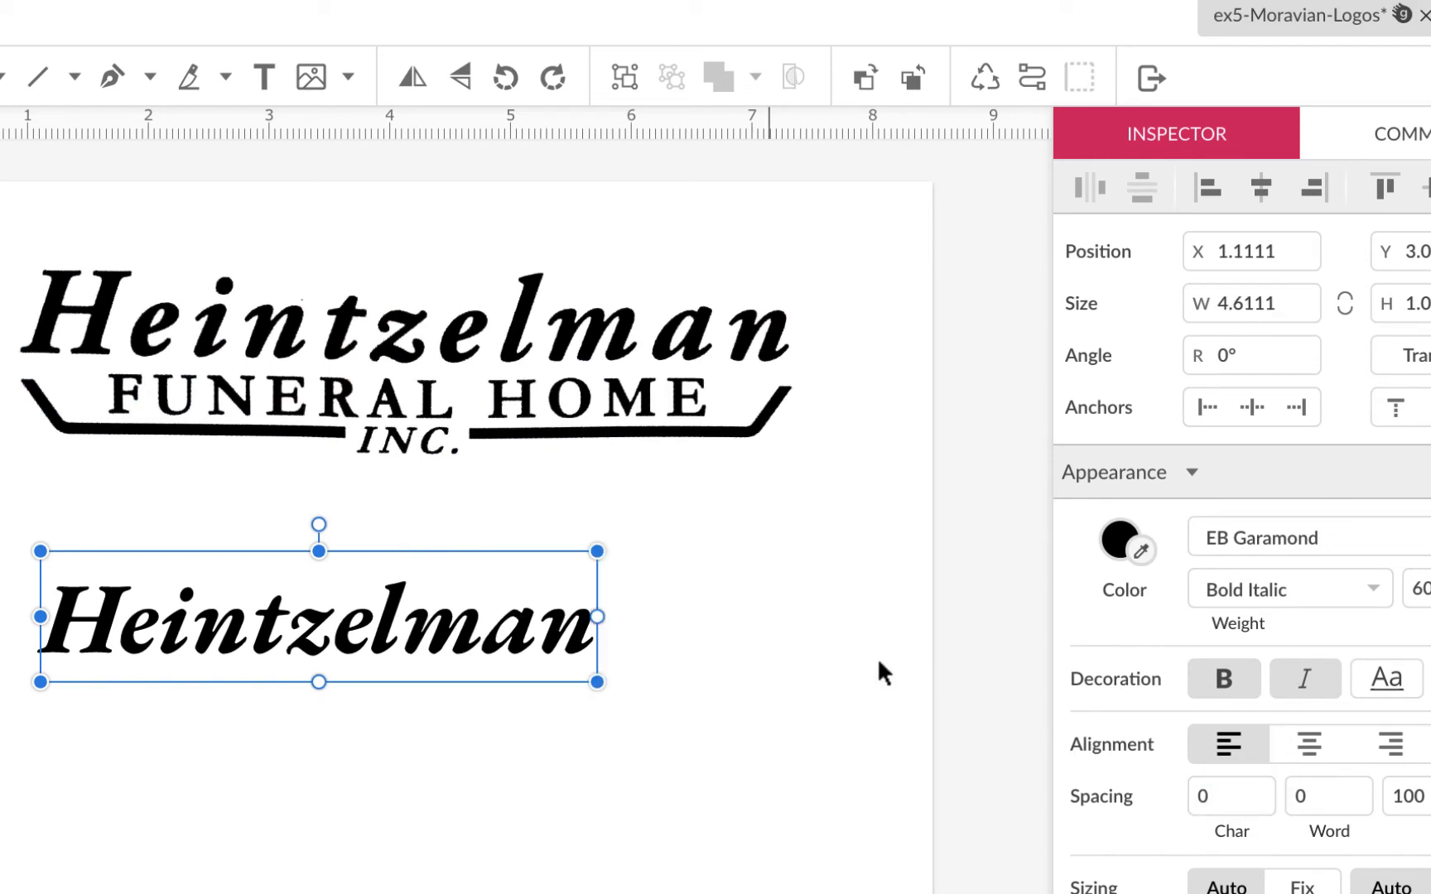
# Reposition the Heintzelman text so it sits approximately centred beneath the logo.
pyautogui.moveTo(521, 633); pyautogui.dragTo(611, 627)
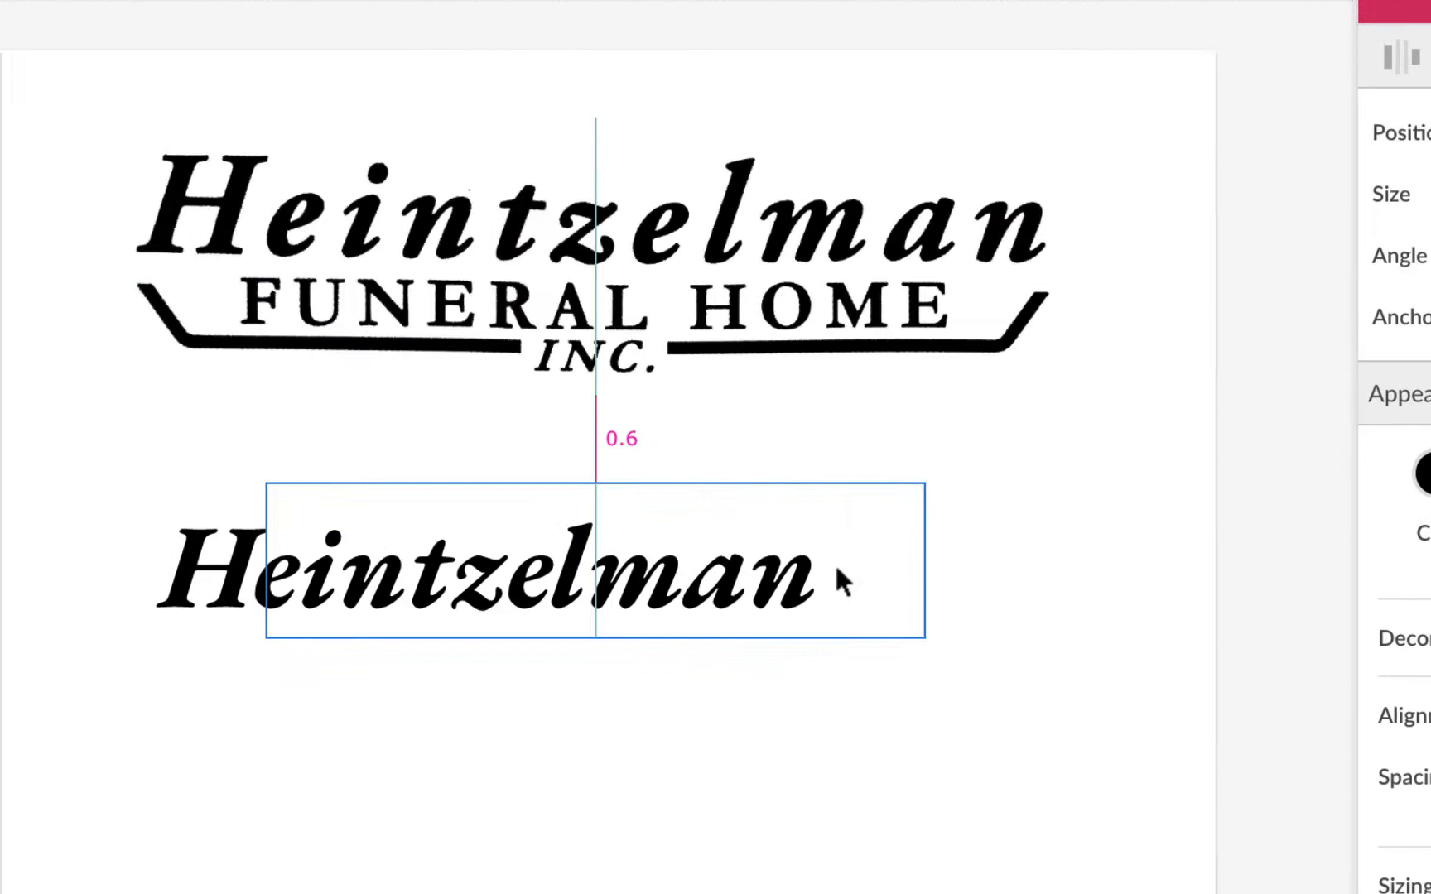
pyautogui.moveTo(835, 570); pyautogui.dragTo(846, 570)
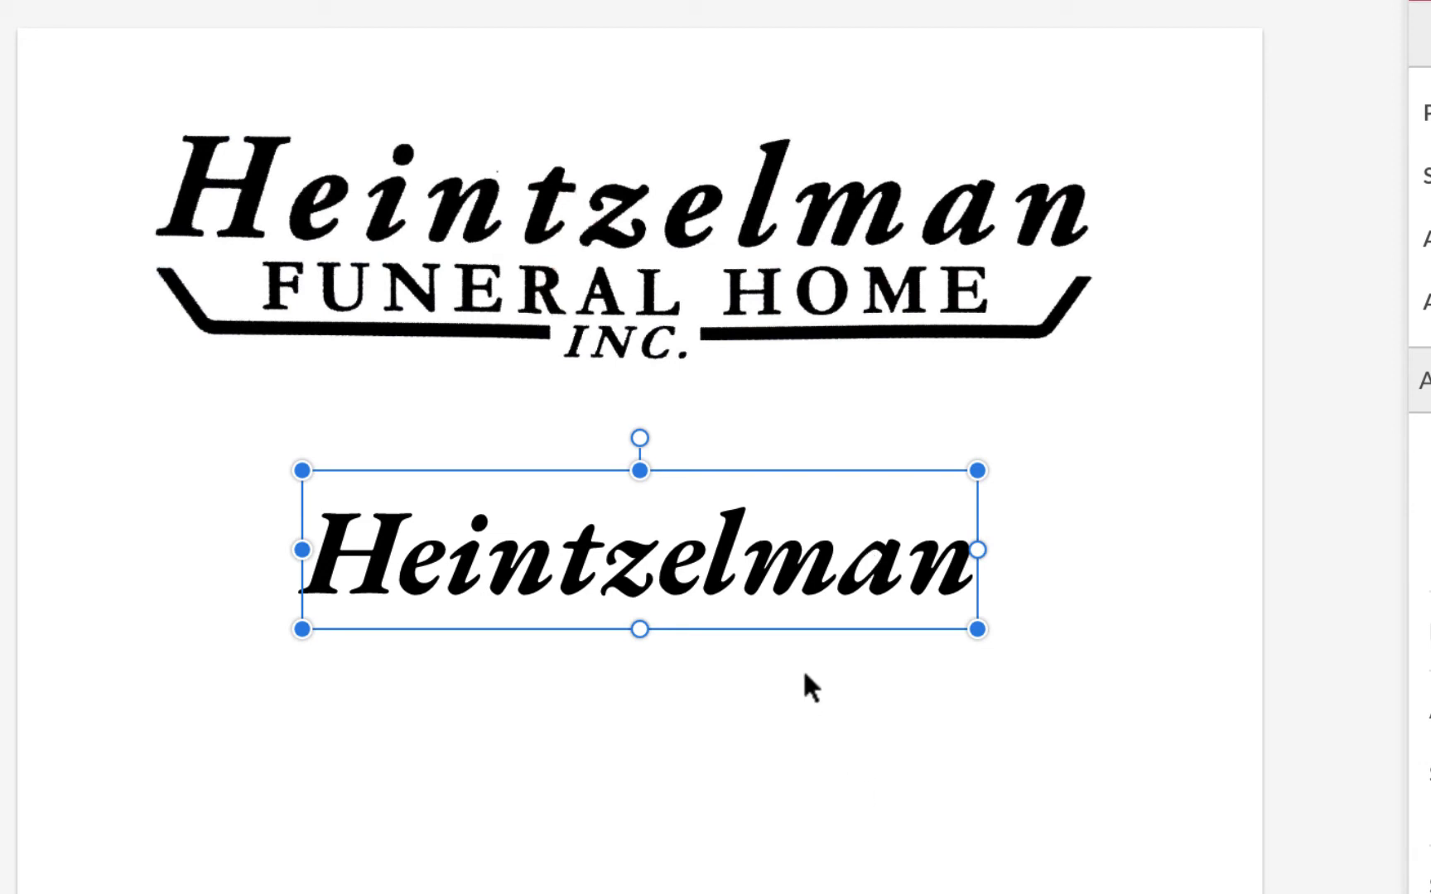
pyautogui.moveTo(801, 583)
pyautogui.mouseDown()
pyautogui.moveTo(782, 549)
pyautogui.moveTo(783, 570)
pyautogui.mouseUp()
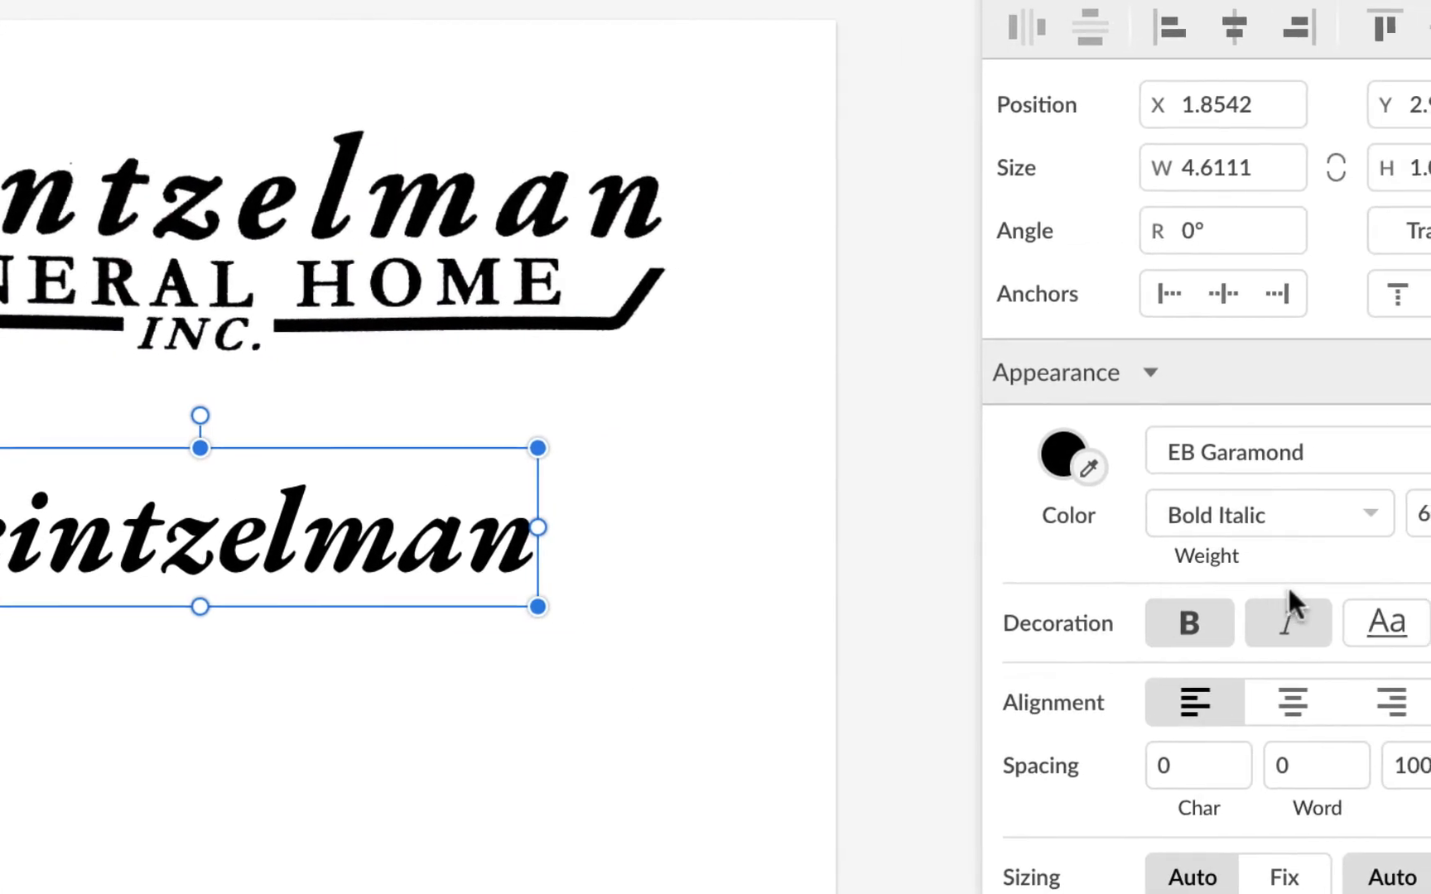
# Change the weight of the Heintzelman text to upright Bold.
pyautogui.click(1358, 517)
pyautogui.click(1356, 476)
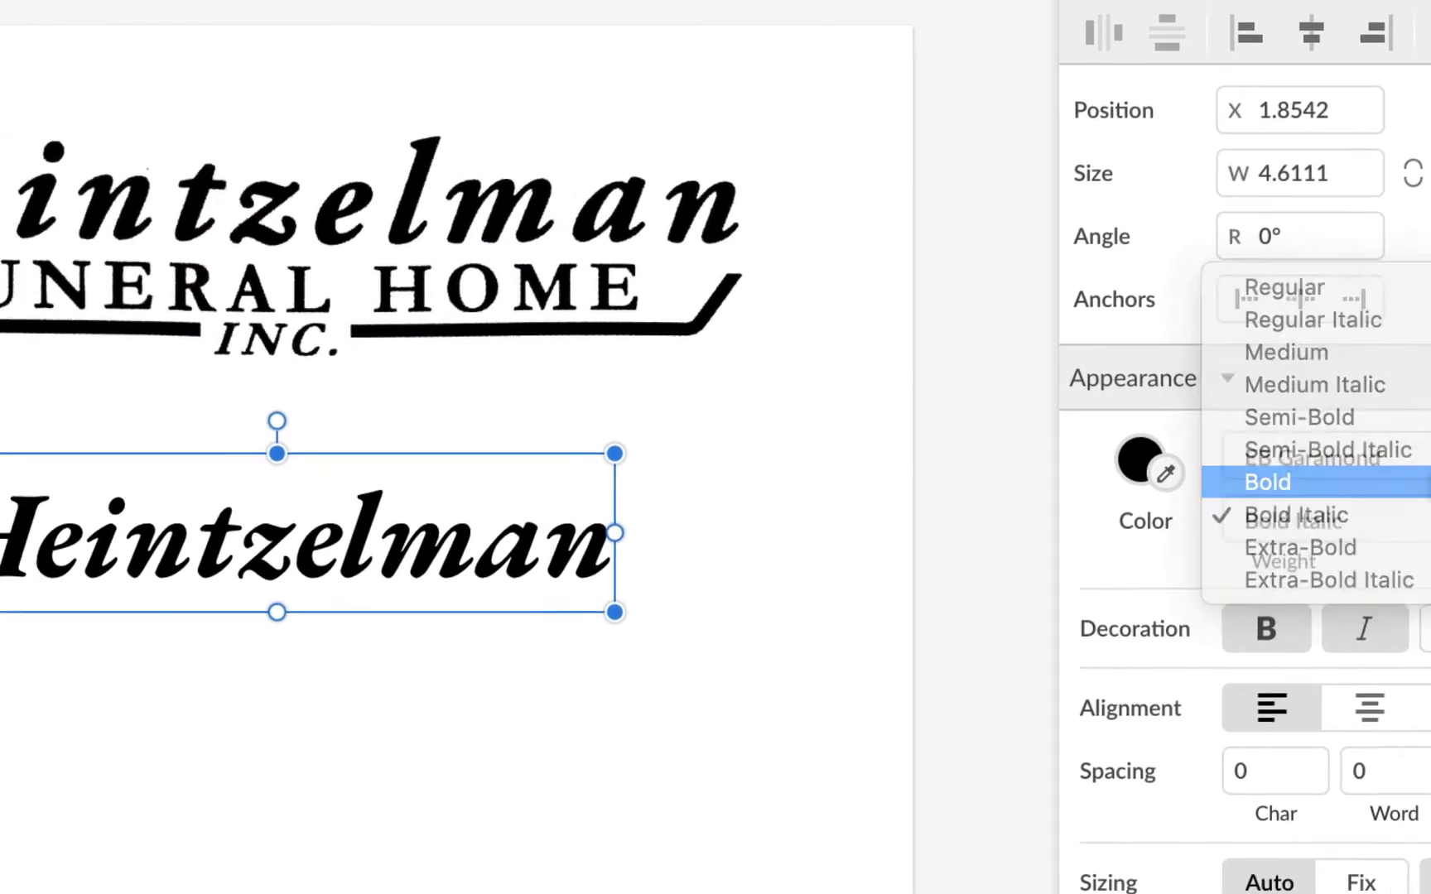
pyautogui.click(1122, 789)
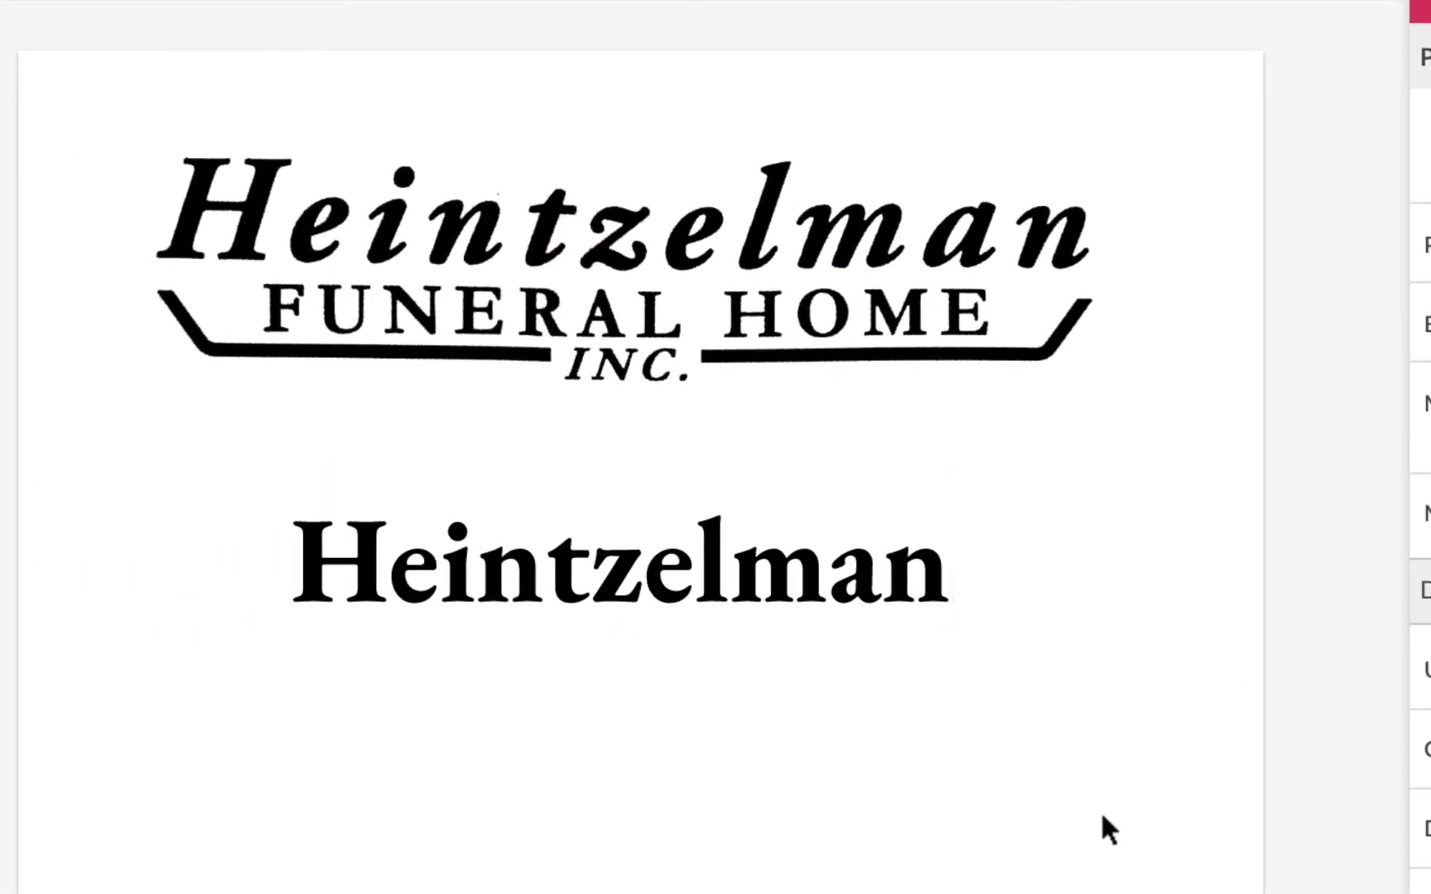
# Enable Autoscale Font for the Heintzelman text, enlarge it to about 5.7 in wide and recentre it beneath the logo.
pyautogui.click(882, 593)
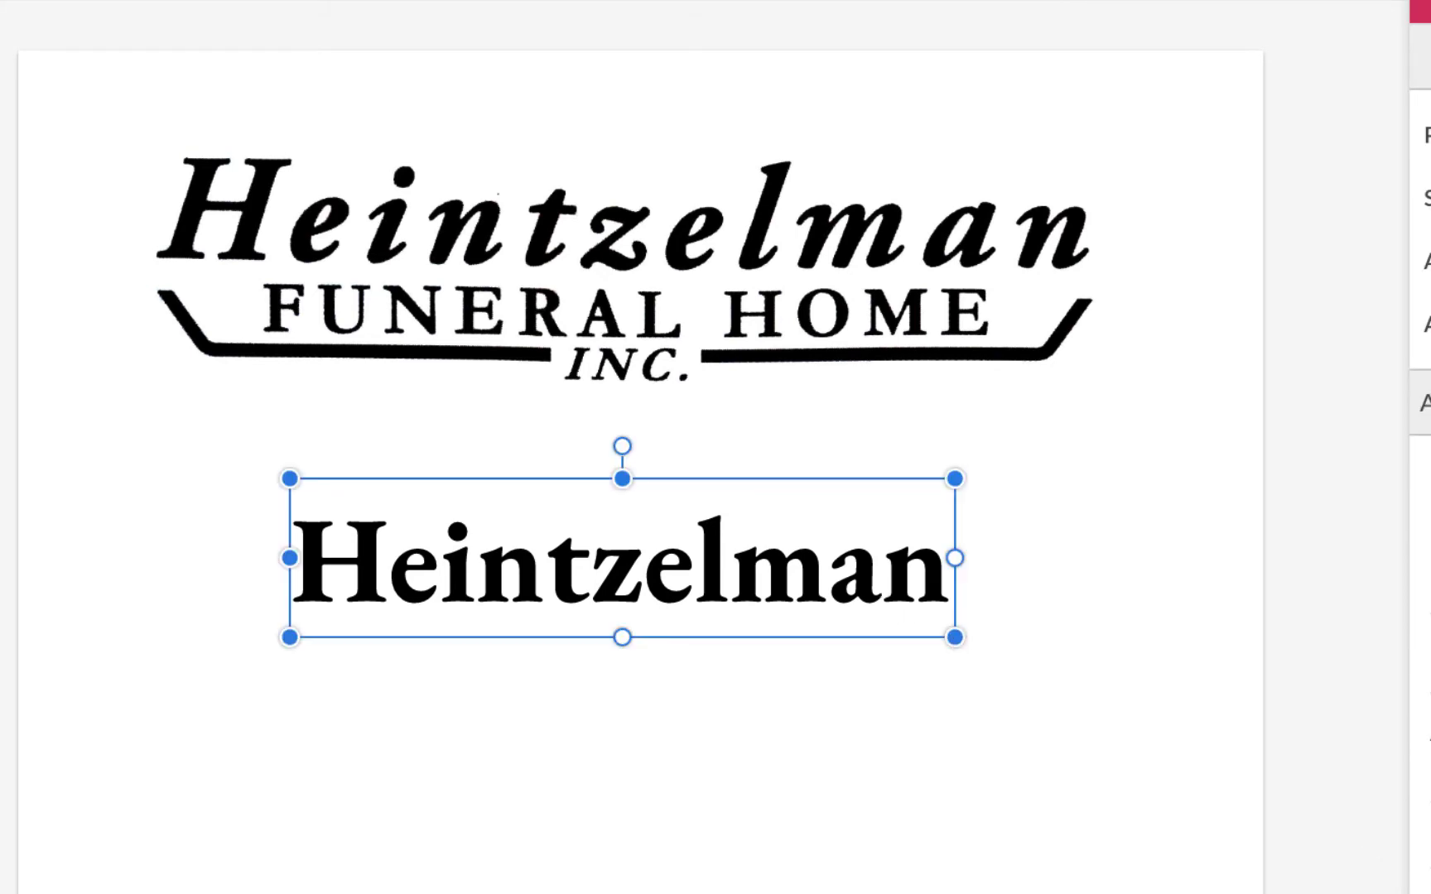
pyautogui.click(1219, 788)
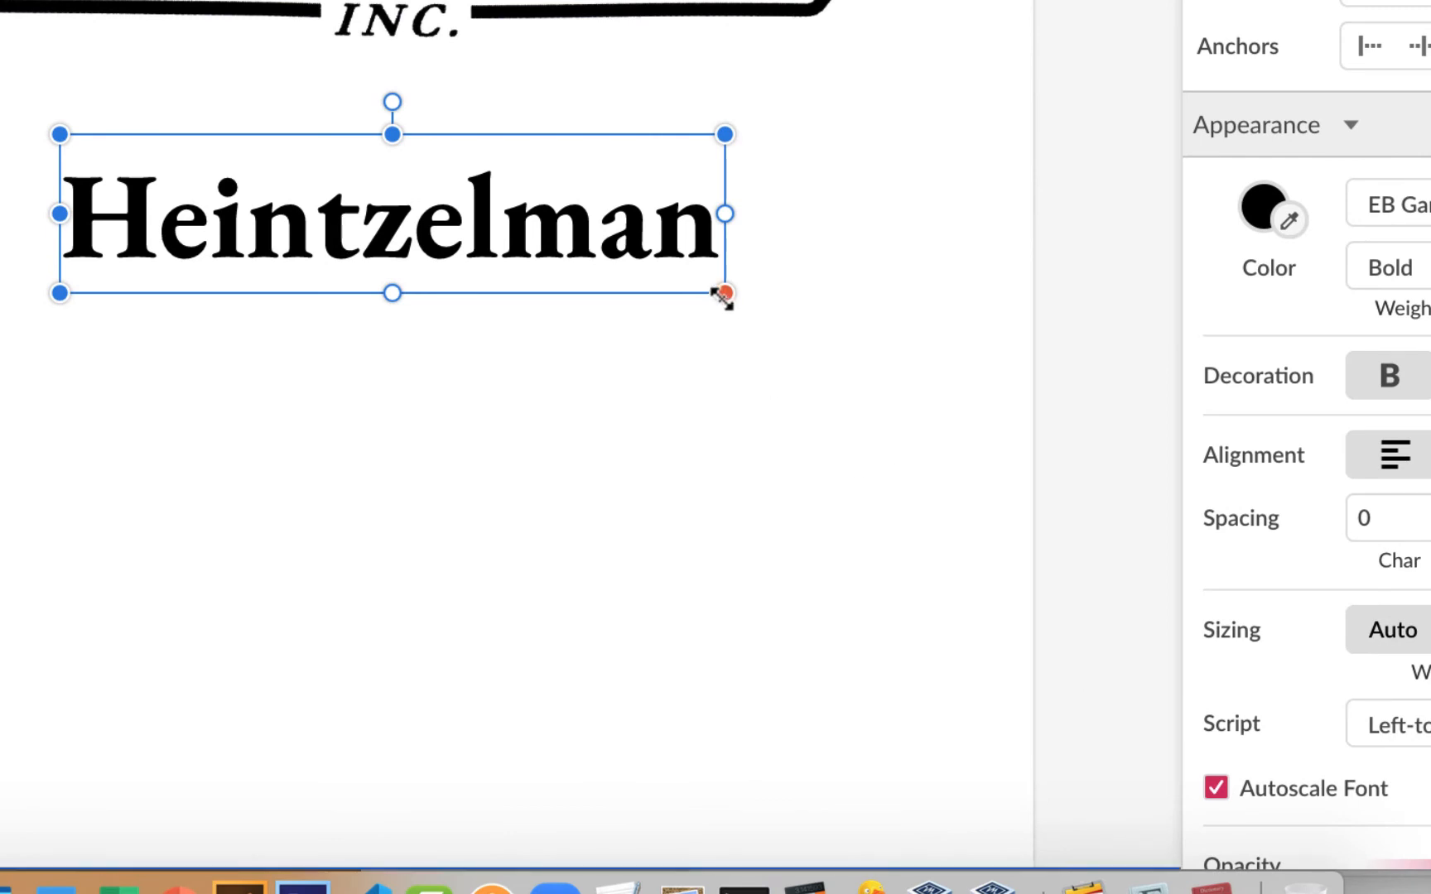
pyautogui.moveTo(722, 295); pyautogui.dragTo(786, 334)
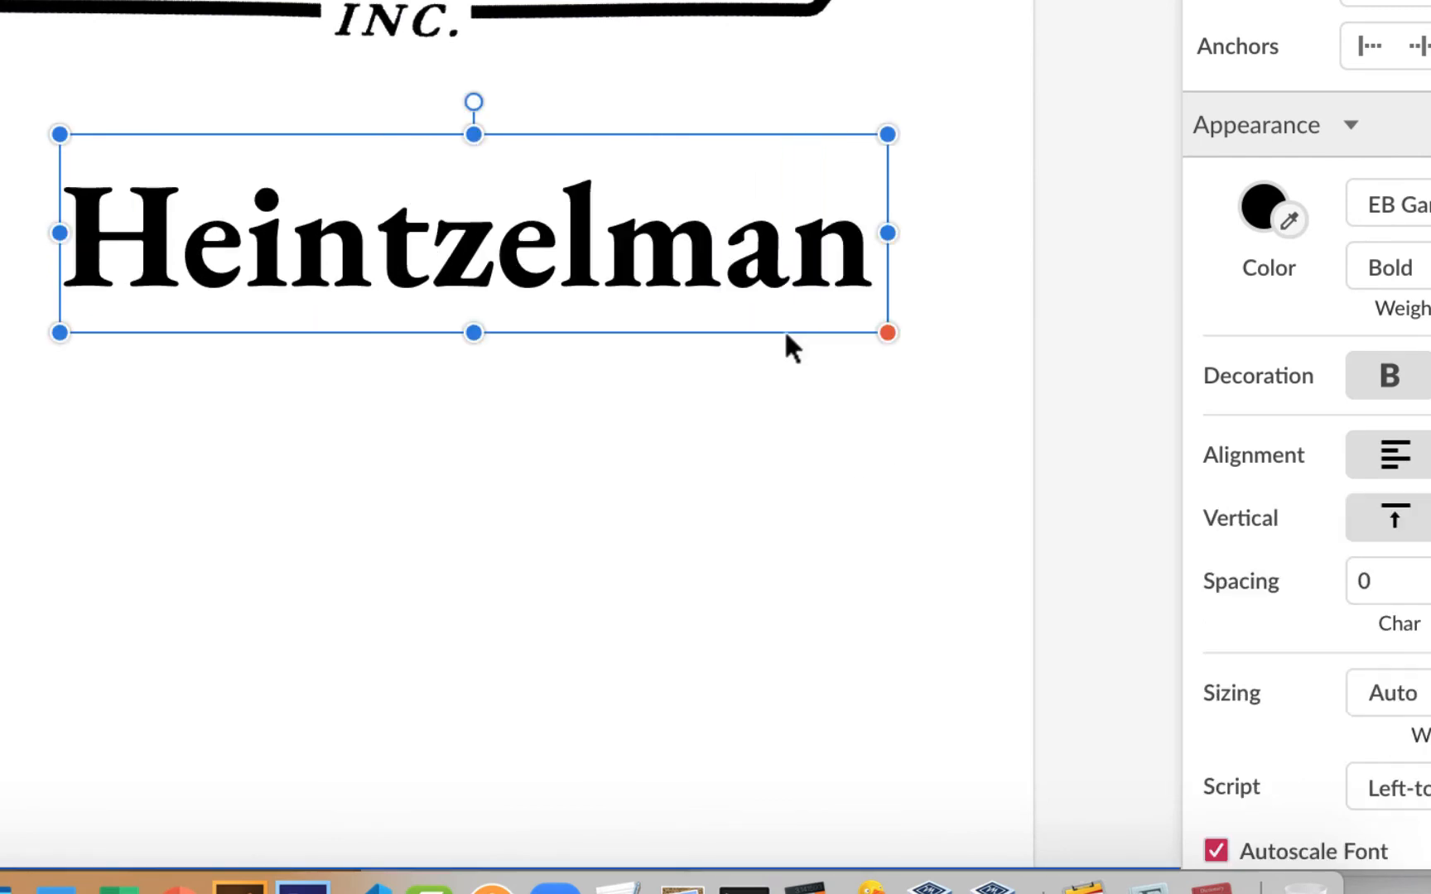
pyautogui.moveTo(779, 267); pyautogui.dragTo(679, 270)
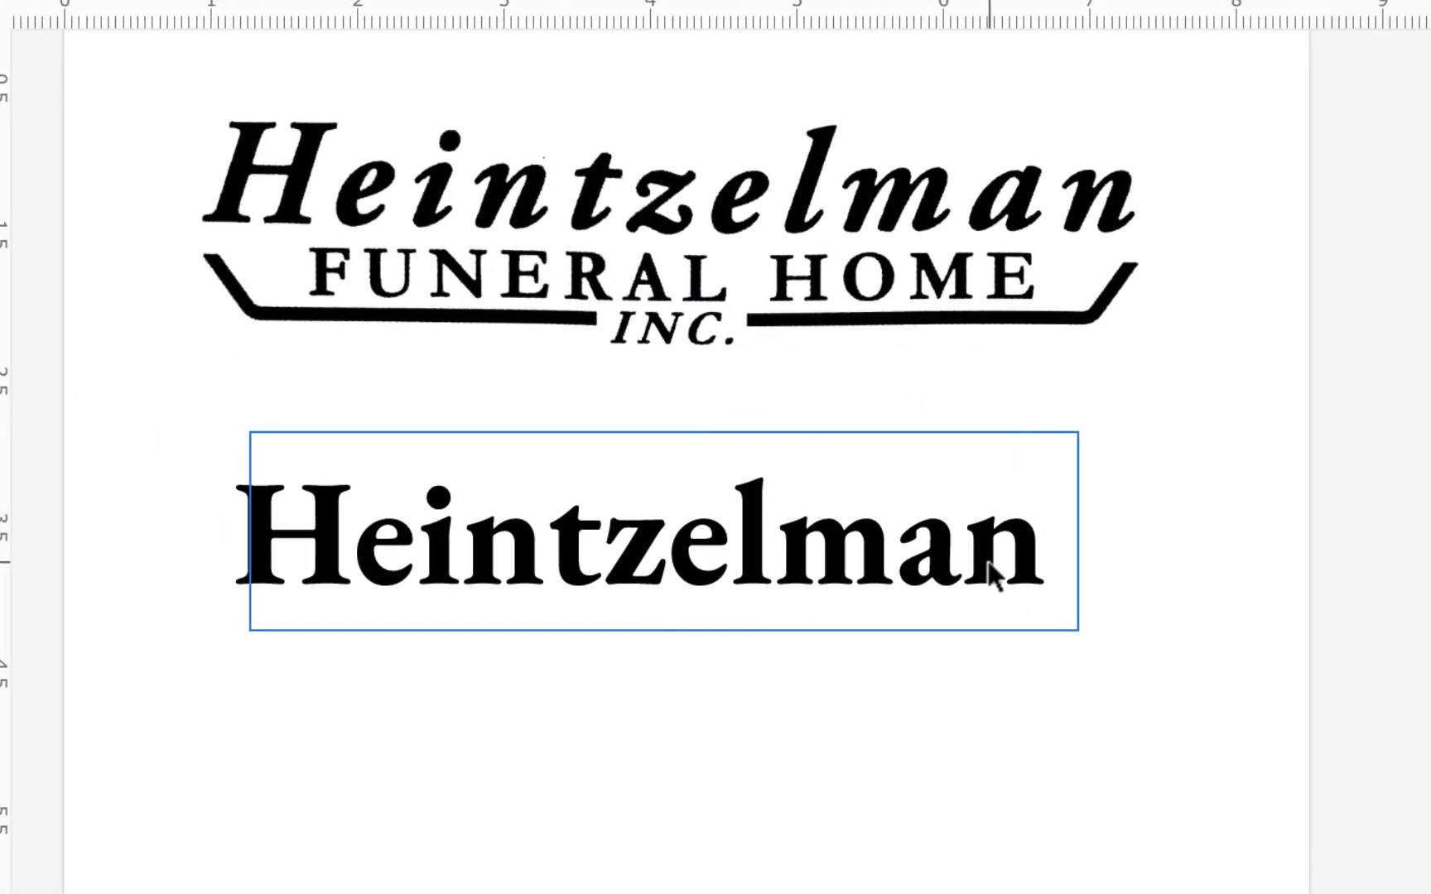
pyautogui.moveTo(989, 564); pyautogui.dragTo(991, 564)
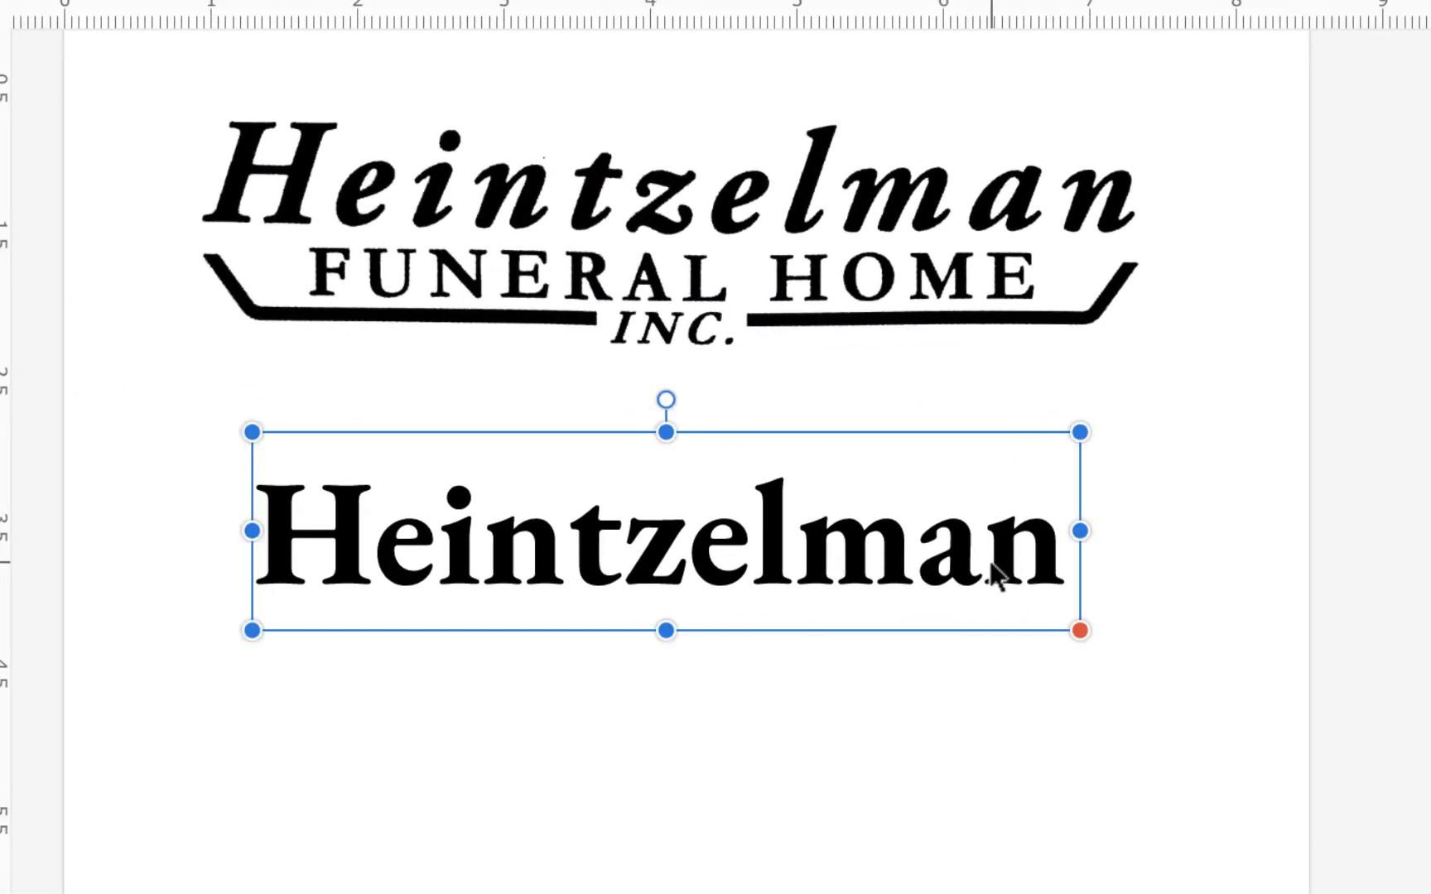
# Duplicate the Heintzelman text directly below the original and switch the copy to an italic weight.
pyautogui.click(974, 787)
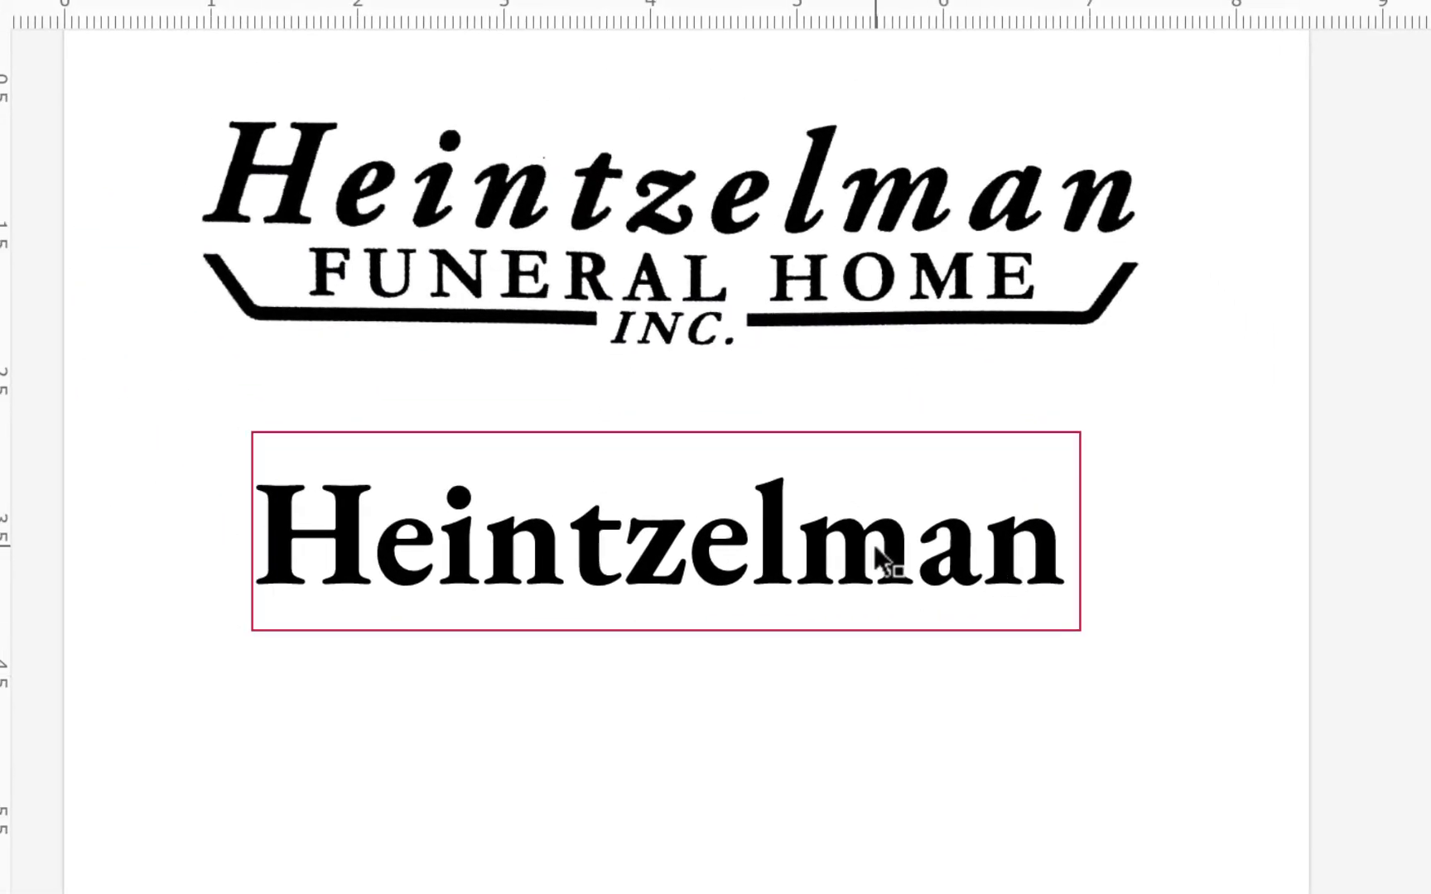
pyautogui.moveTo(873, 544); pyautogui.dragTo(861, 780)
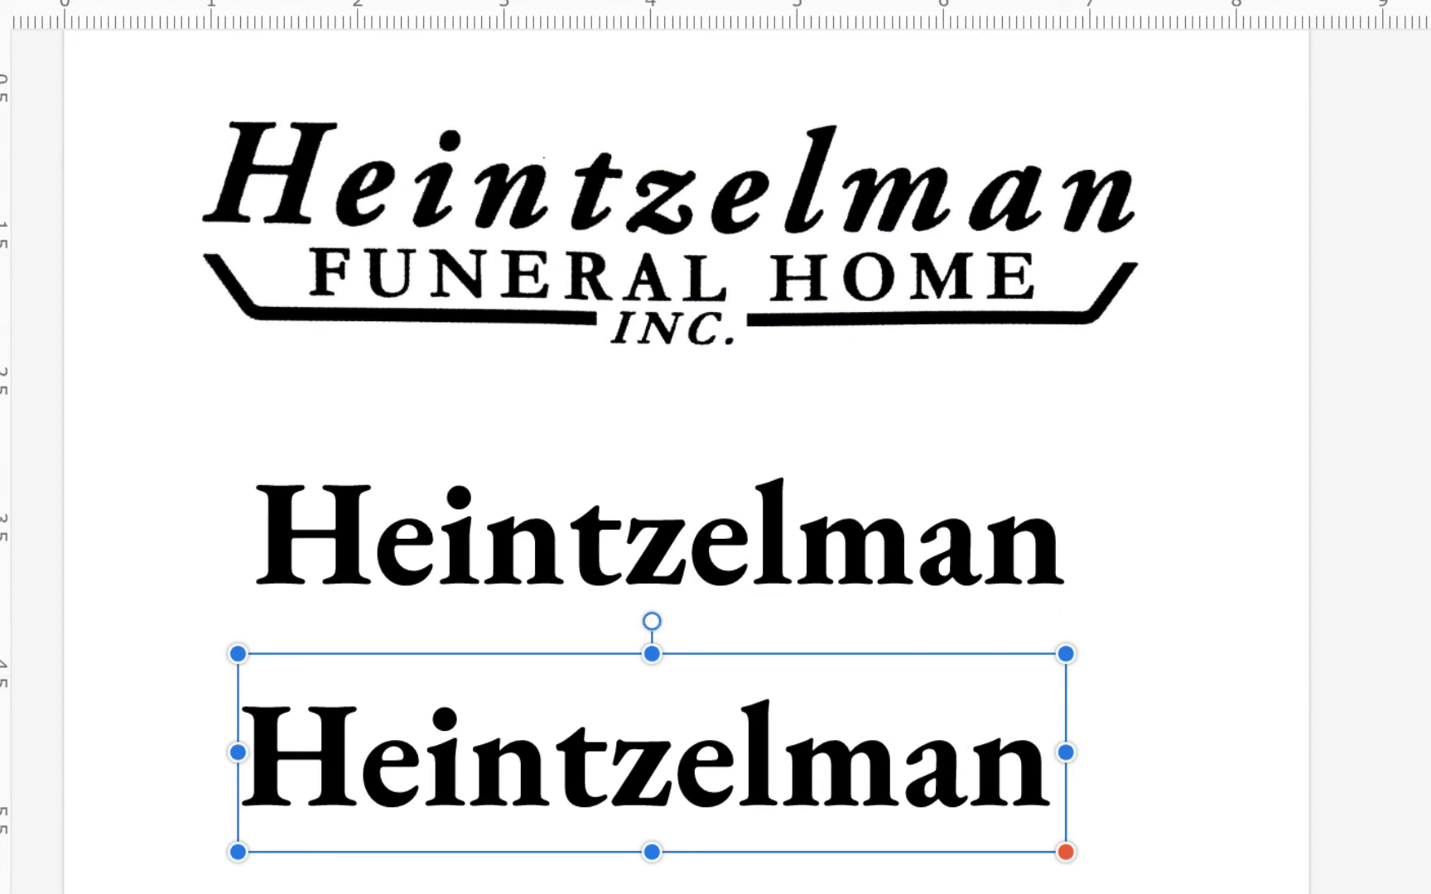
pyautogui.click(1386, 522)
pyautogui.click(1399, 425)
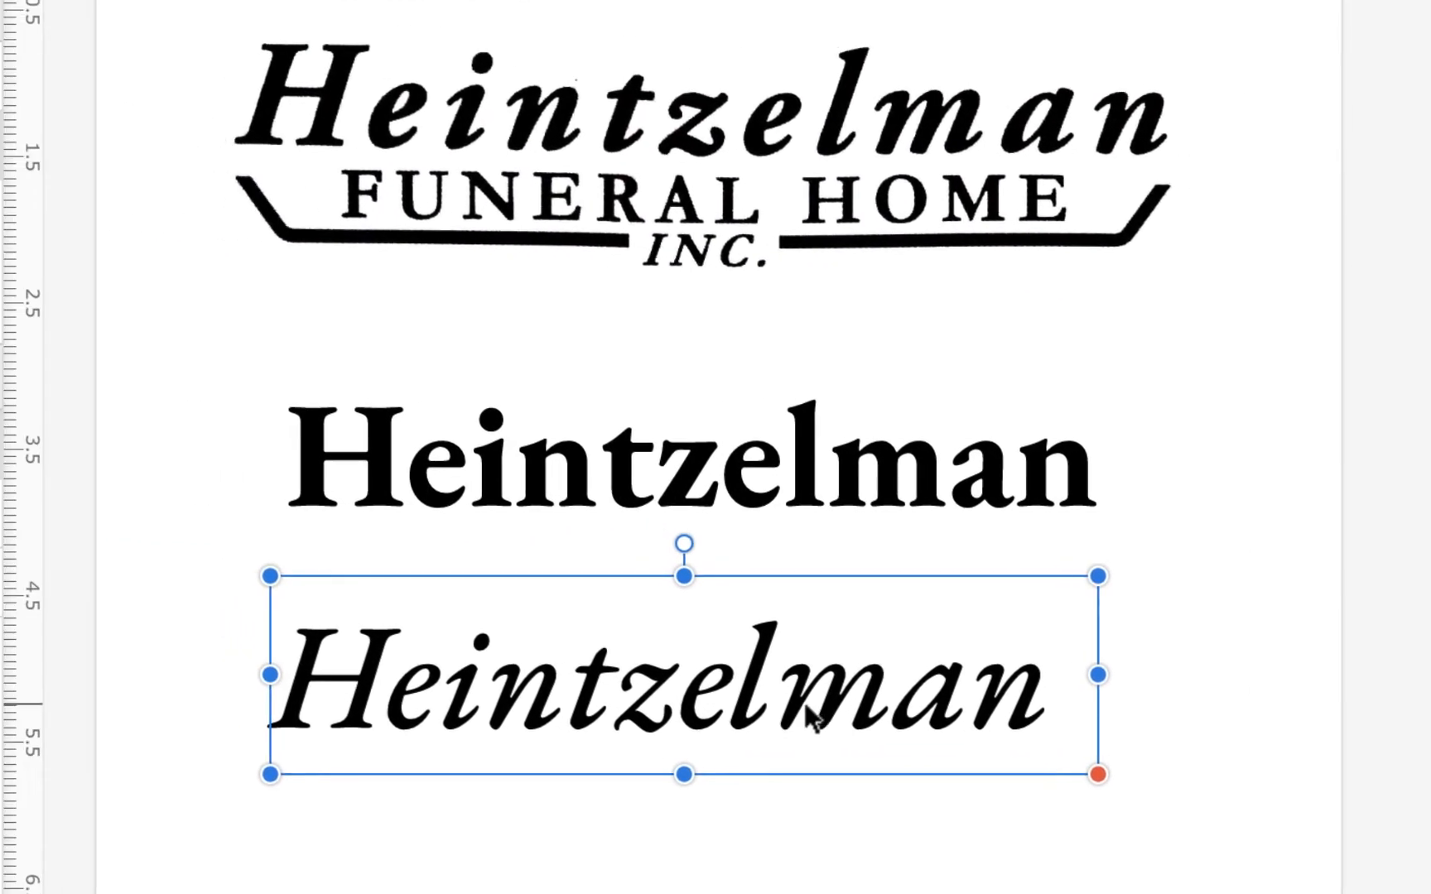
# Replace the italic copy's text with "Funeral Home, Inc." and set its width and height sizing to Auto.
pyautogui.click(806, 704)
pyautogui.doubleClick(806, 705)
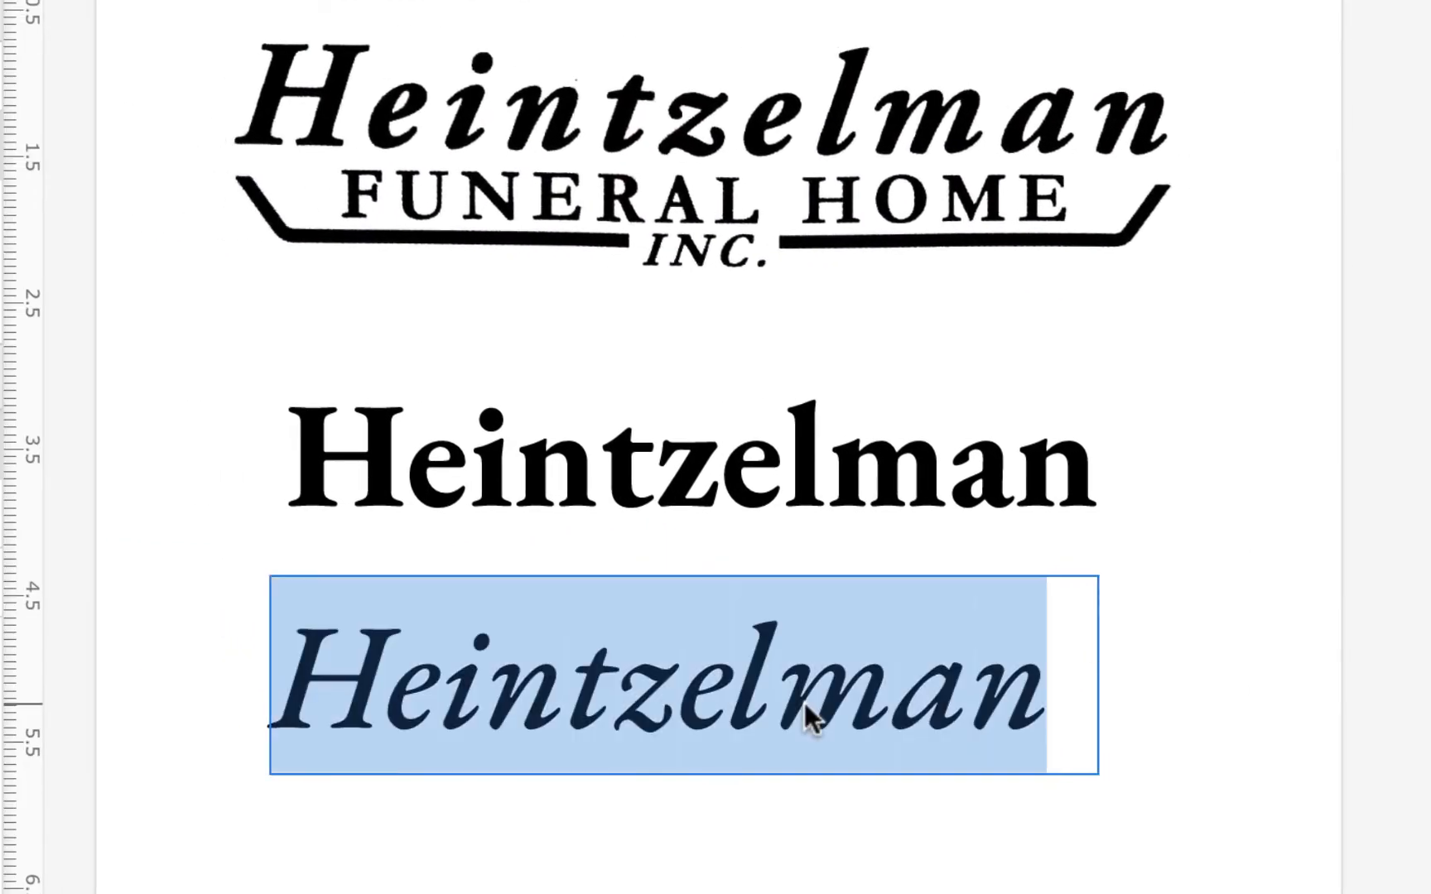
pyautogui.write('Funera')
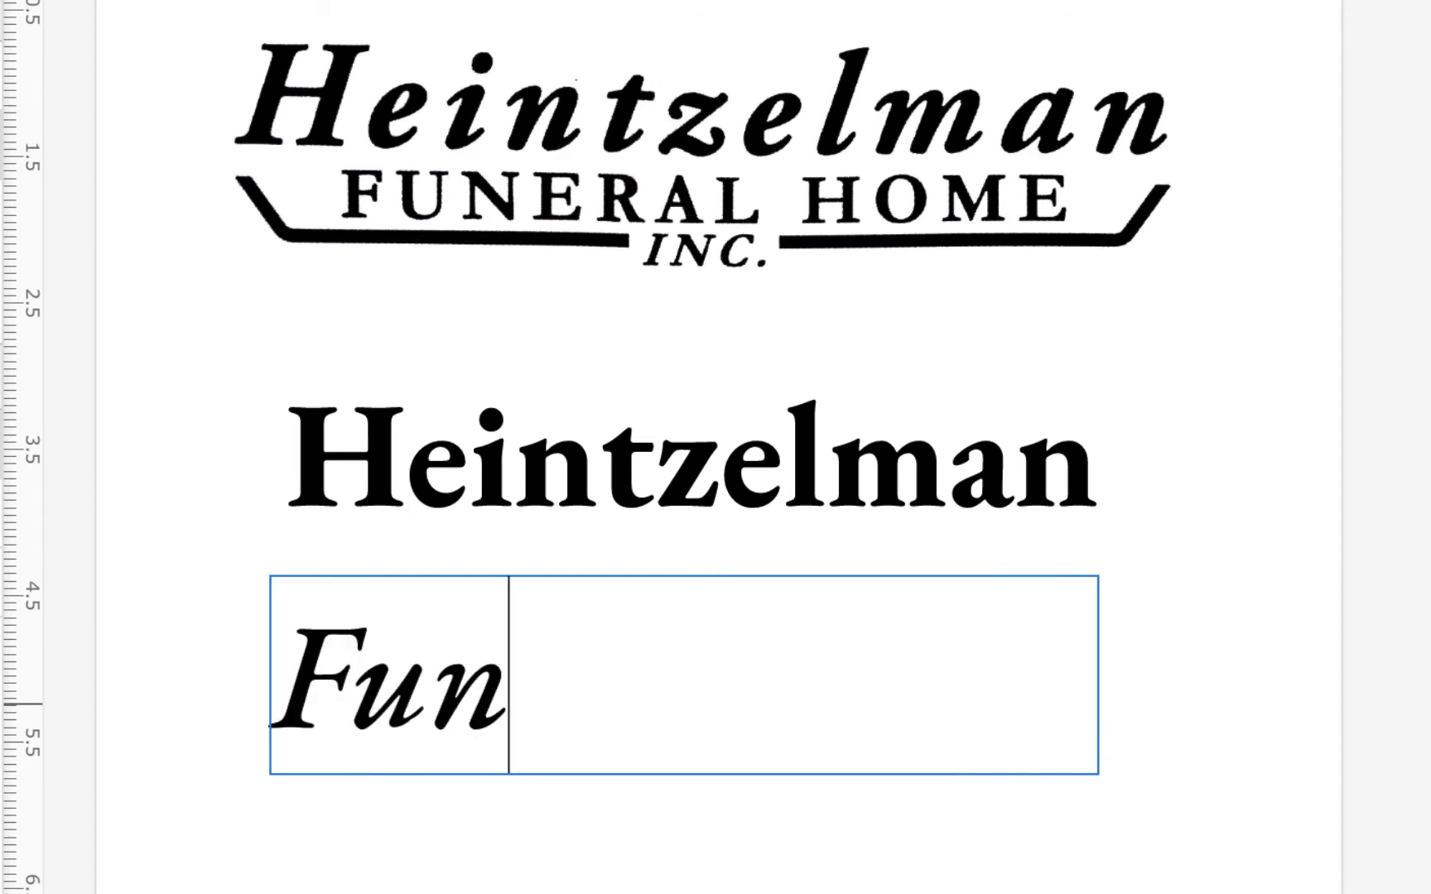
pyautogui.write('l')
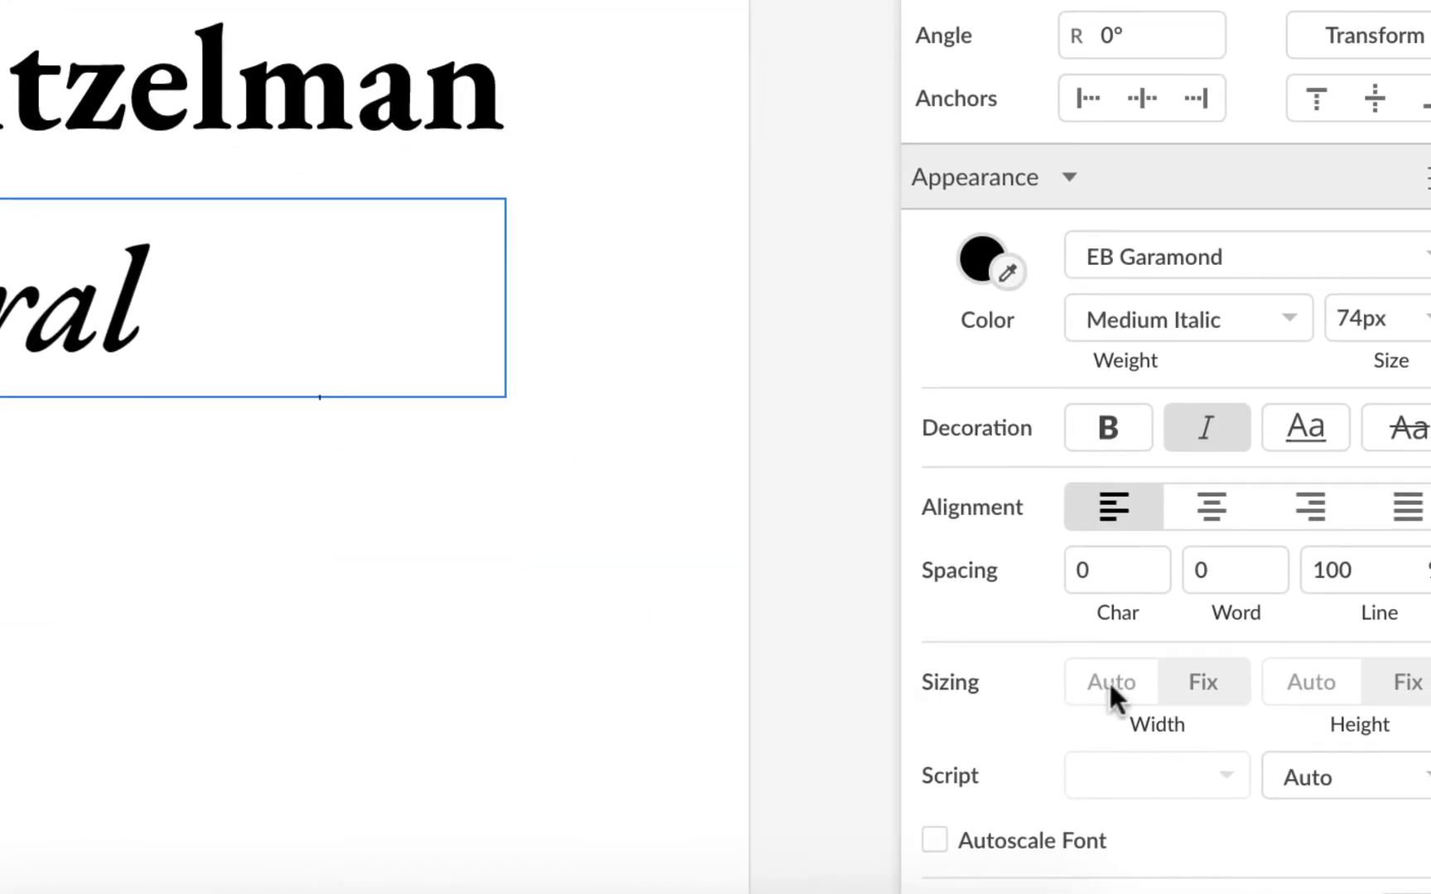
pyautogui.press('Escape')
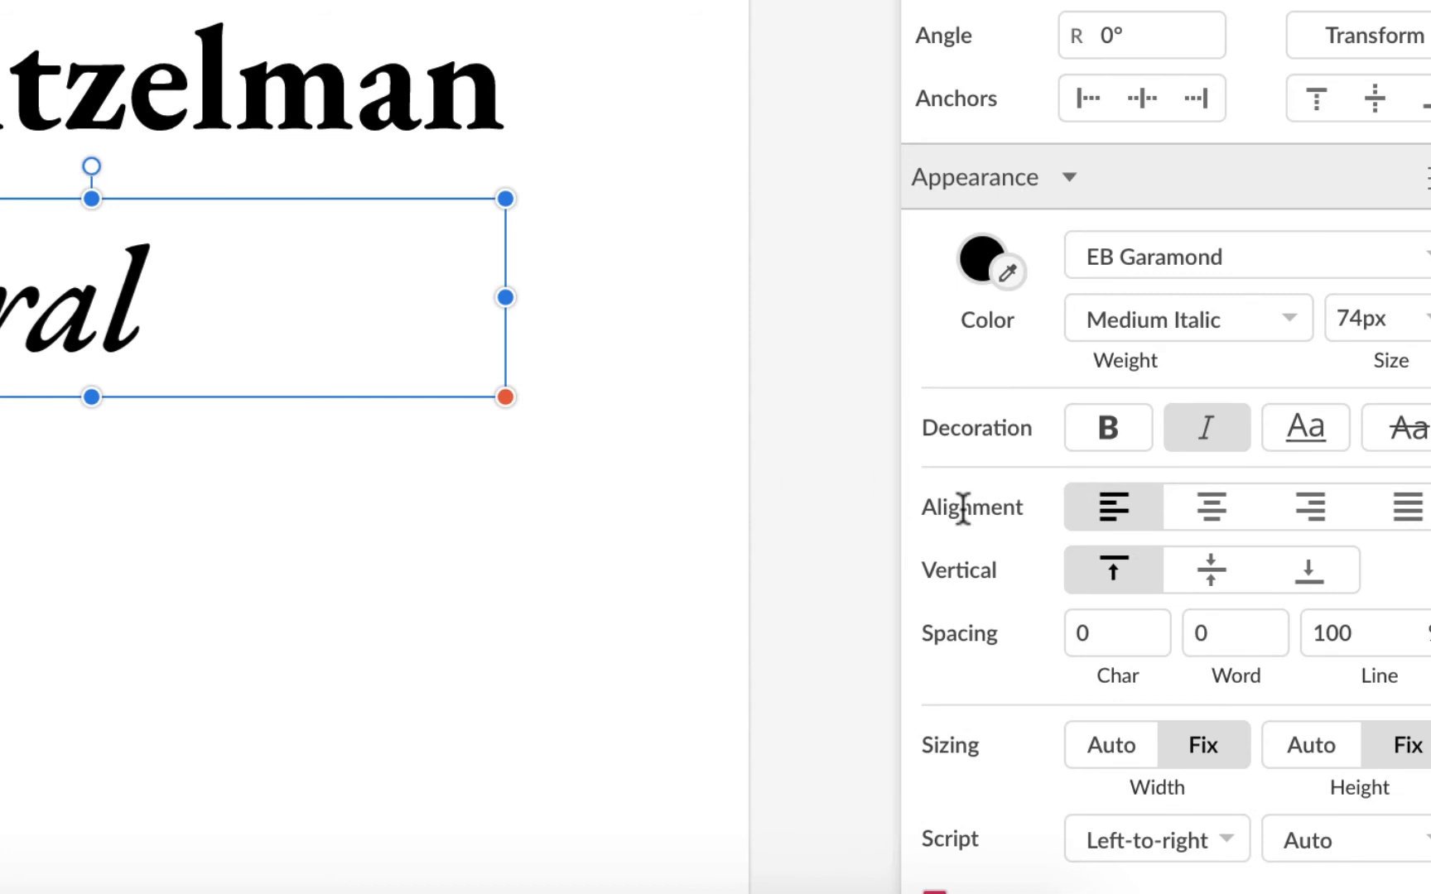
pyautogui.click(1093, 750)
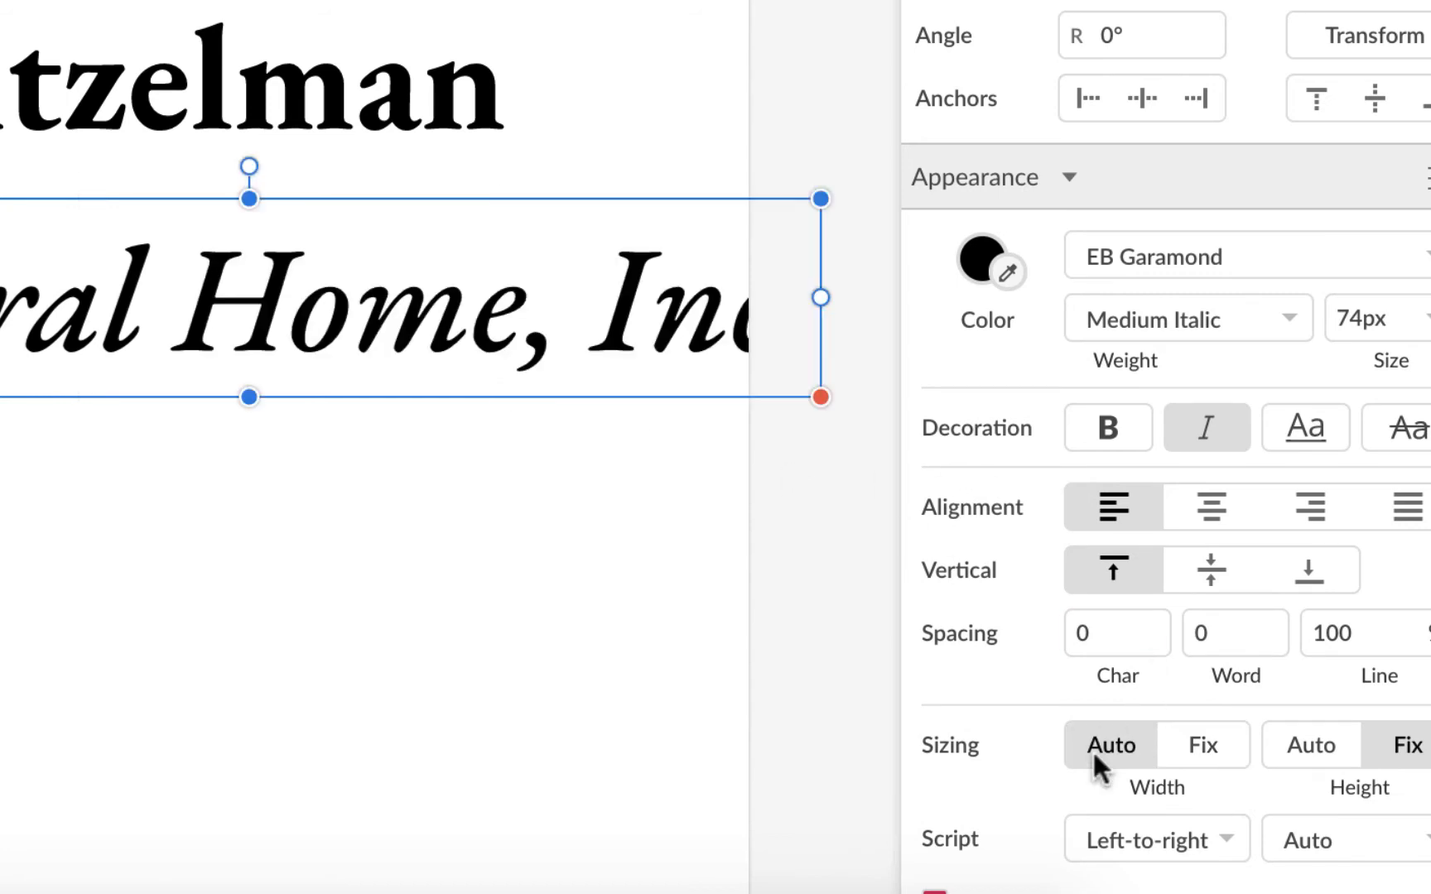
pyautogui.click(1320, 745)
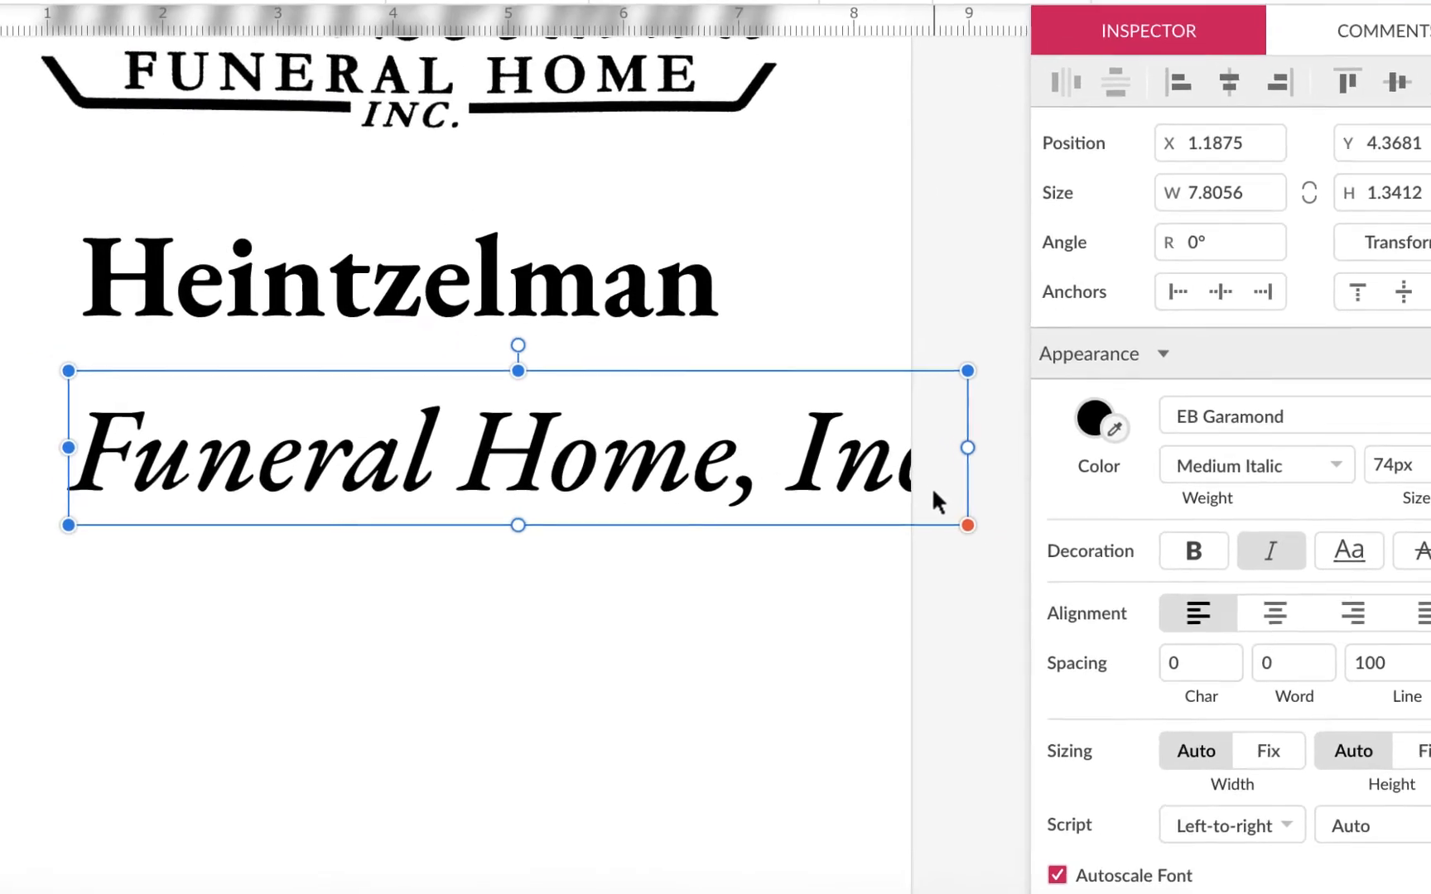
# Turn off content clipping for Page 2 so text can extend past the page edge.
pyautogui.click(995, 218)
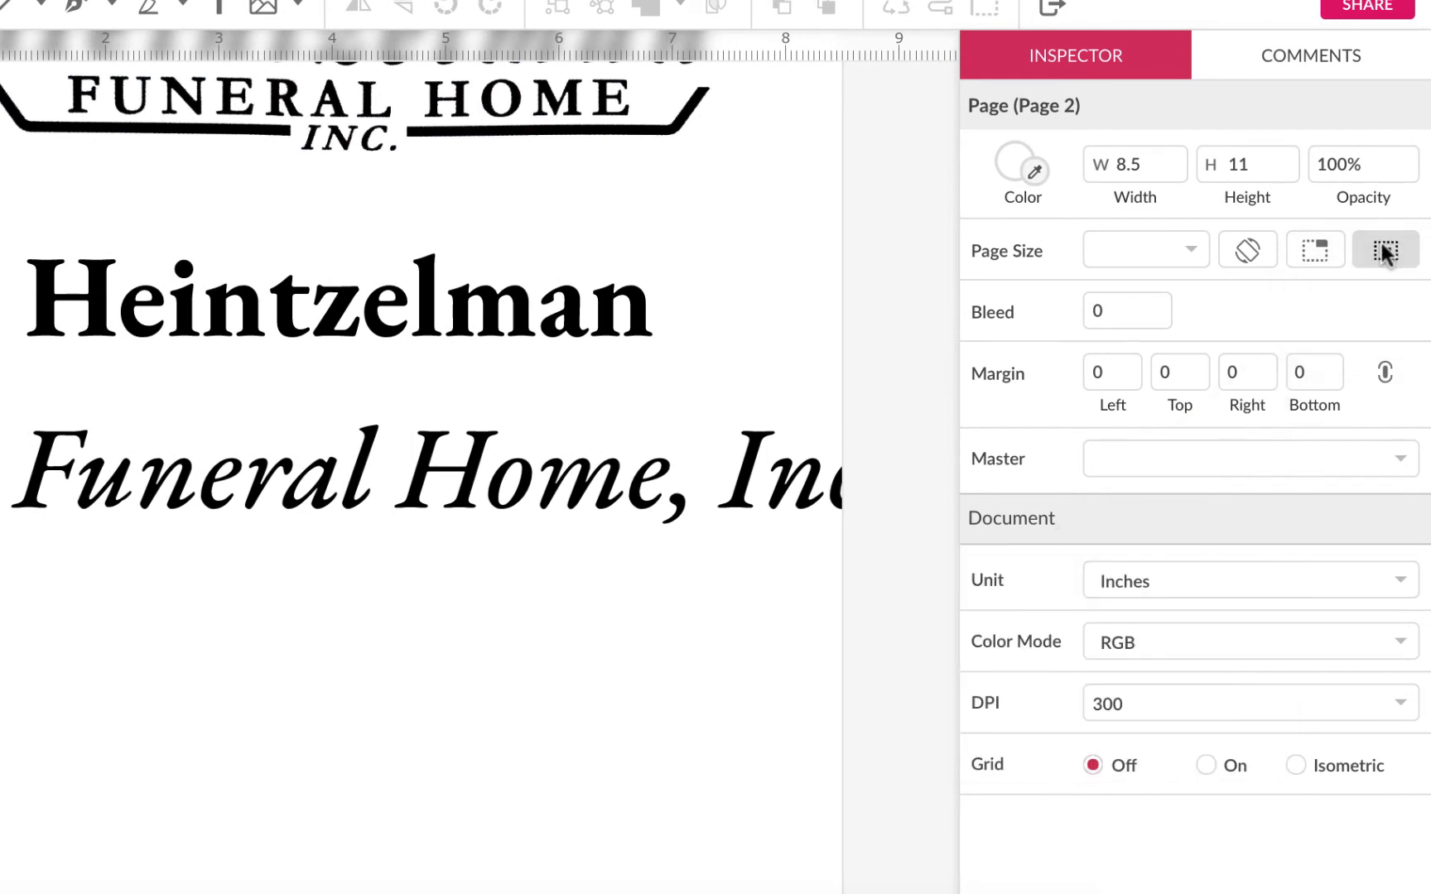
pyautogui.click(1399, 254)
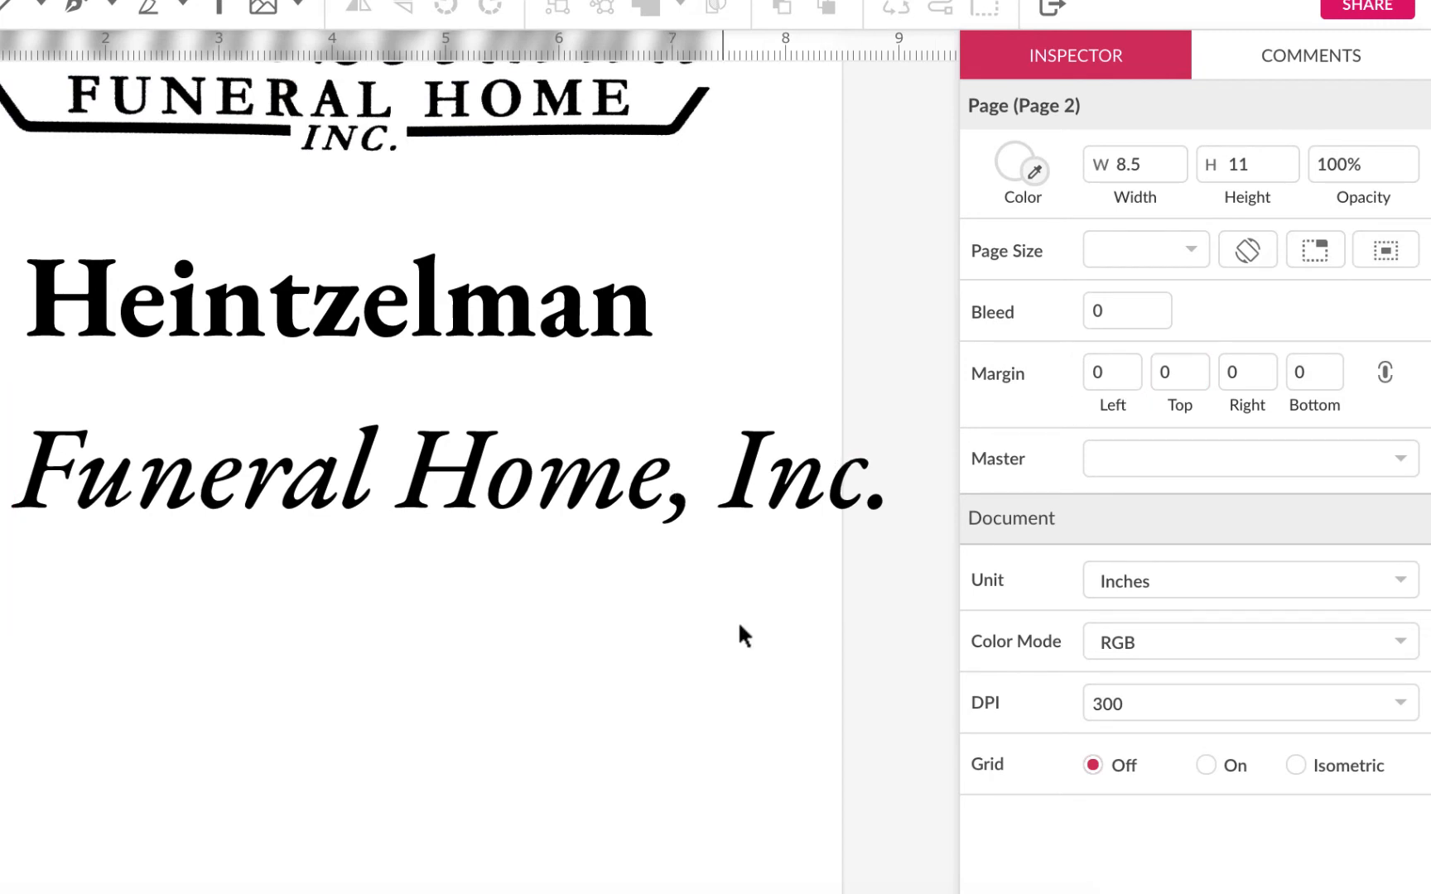
# Shrink the "Funeral Home, Inc." text proportionally to about 4.9 in wide.
pyautogui.click(792, 504)
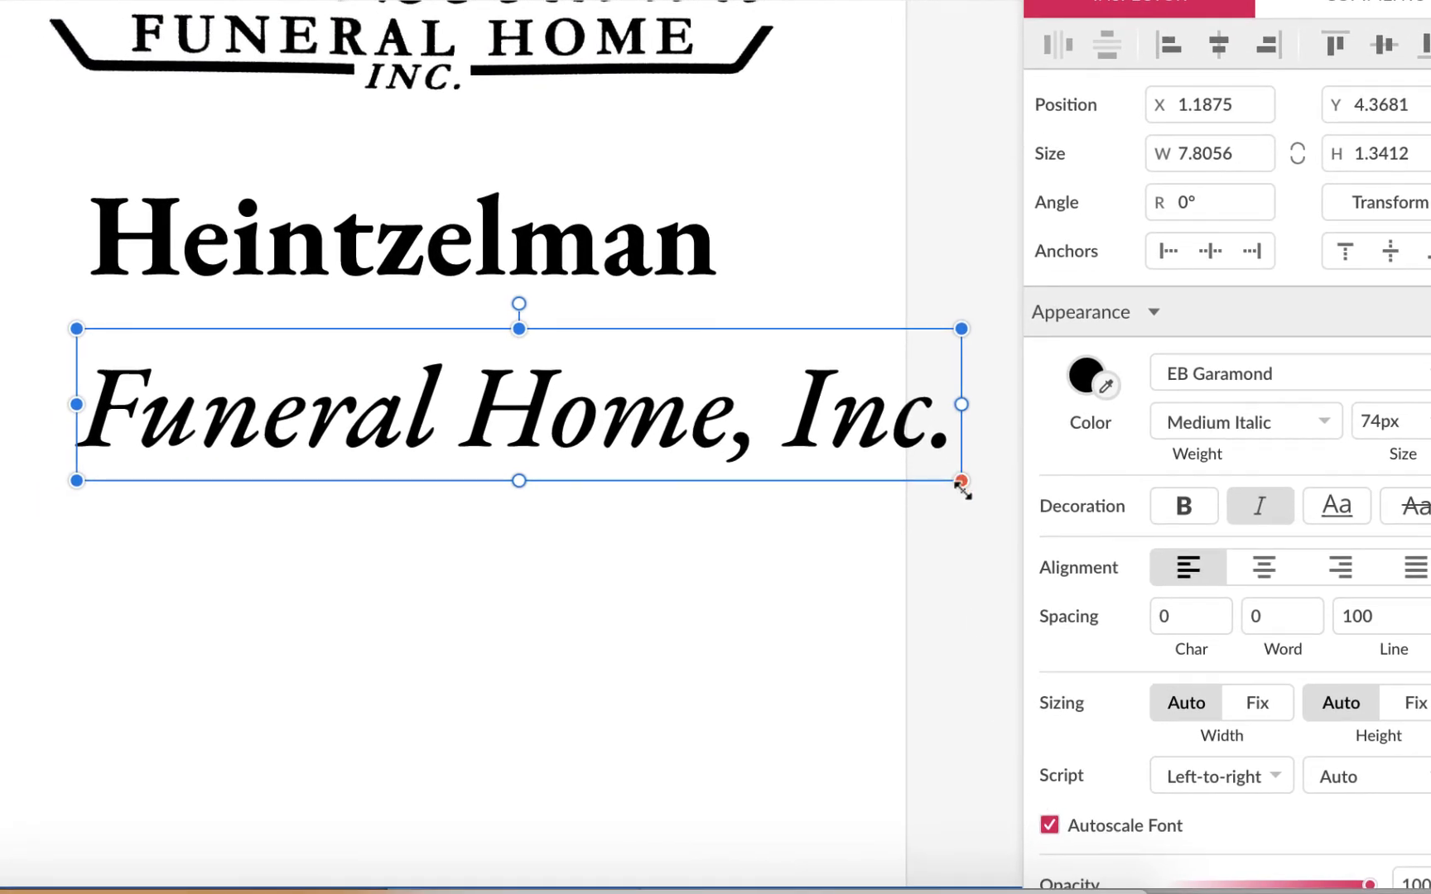
pyautogui.moveTo(961, 482); pyautogui.dragTo(690, 357)
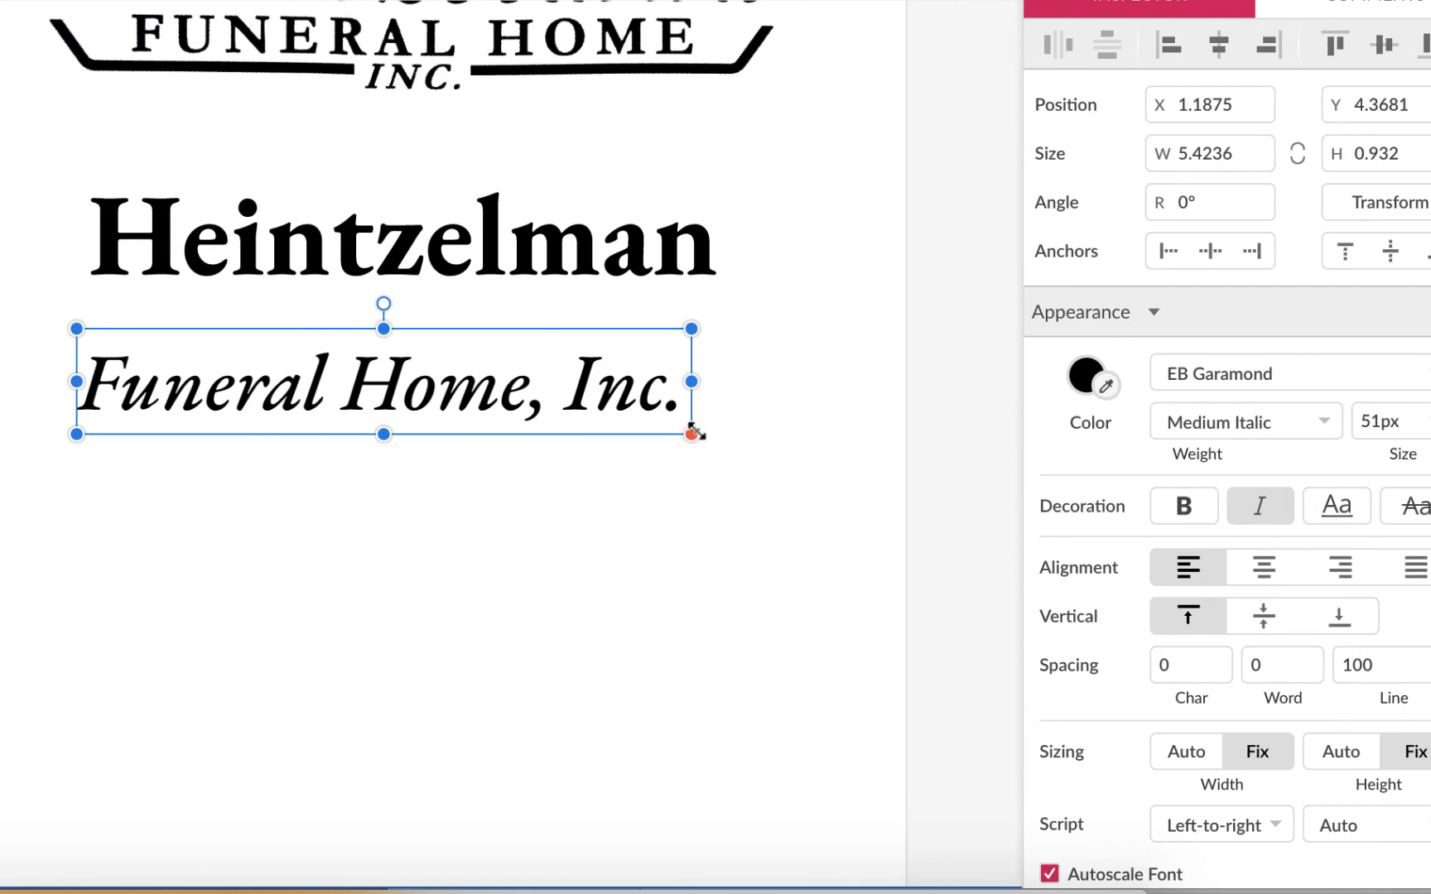
pyautogui.moveTo(694, 432); pyautogui.dragTo(634, 422)
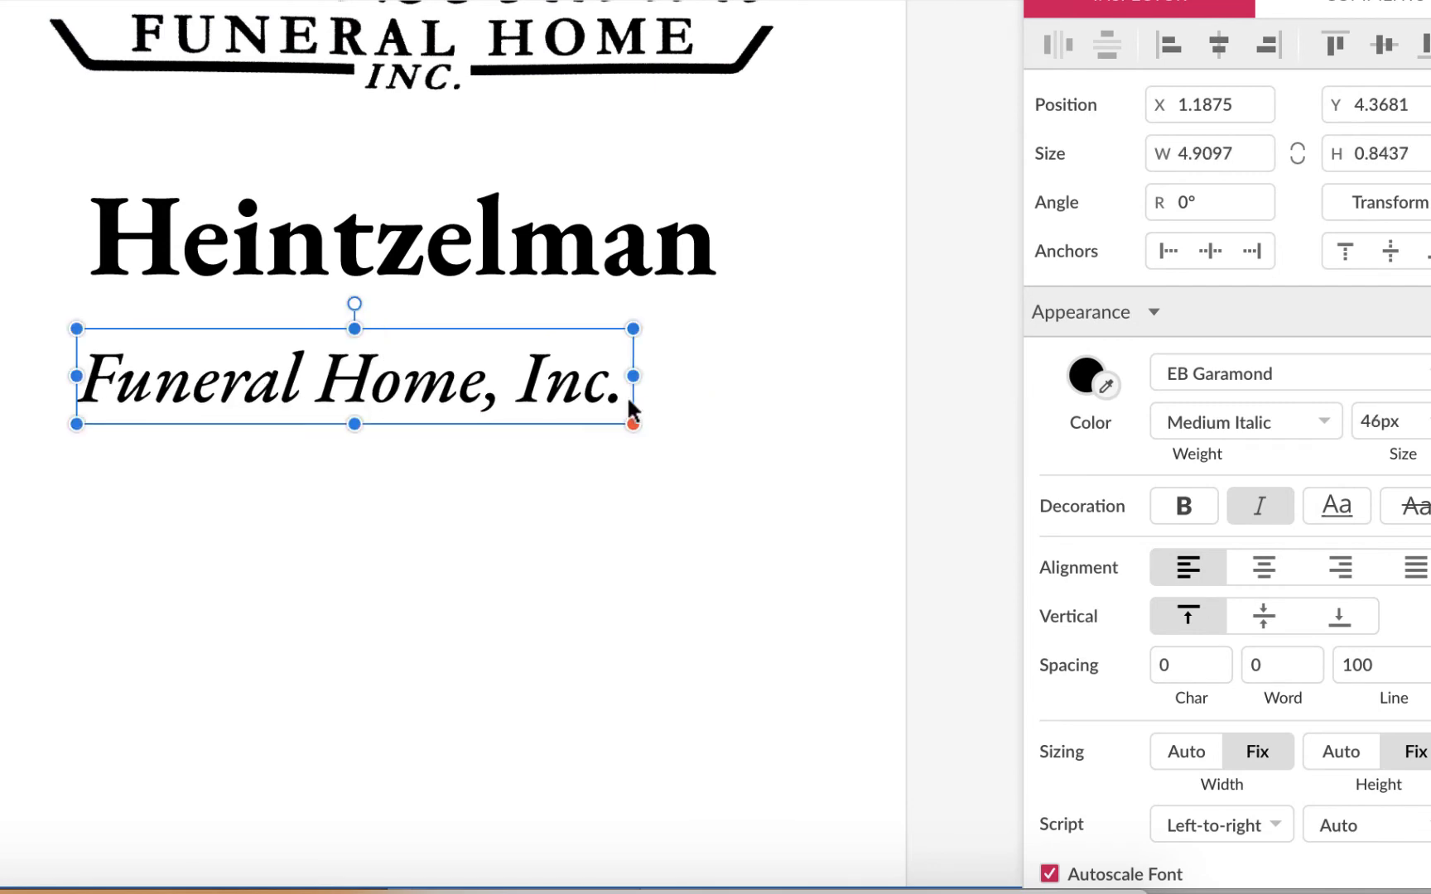
# Move the "Funeral Home, Inc." text up close beneath the bold Heintzelman line and centre it on that line.
pyautogui.moveTo(538, 385); pyautogui.dragTo(576, 352)
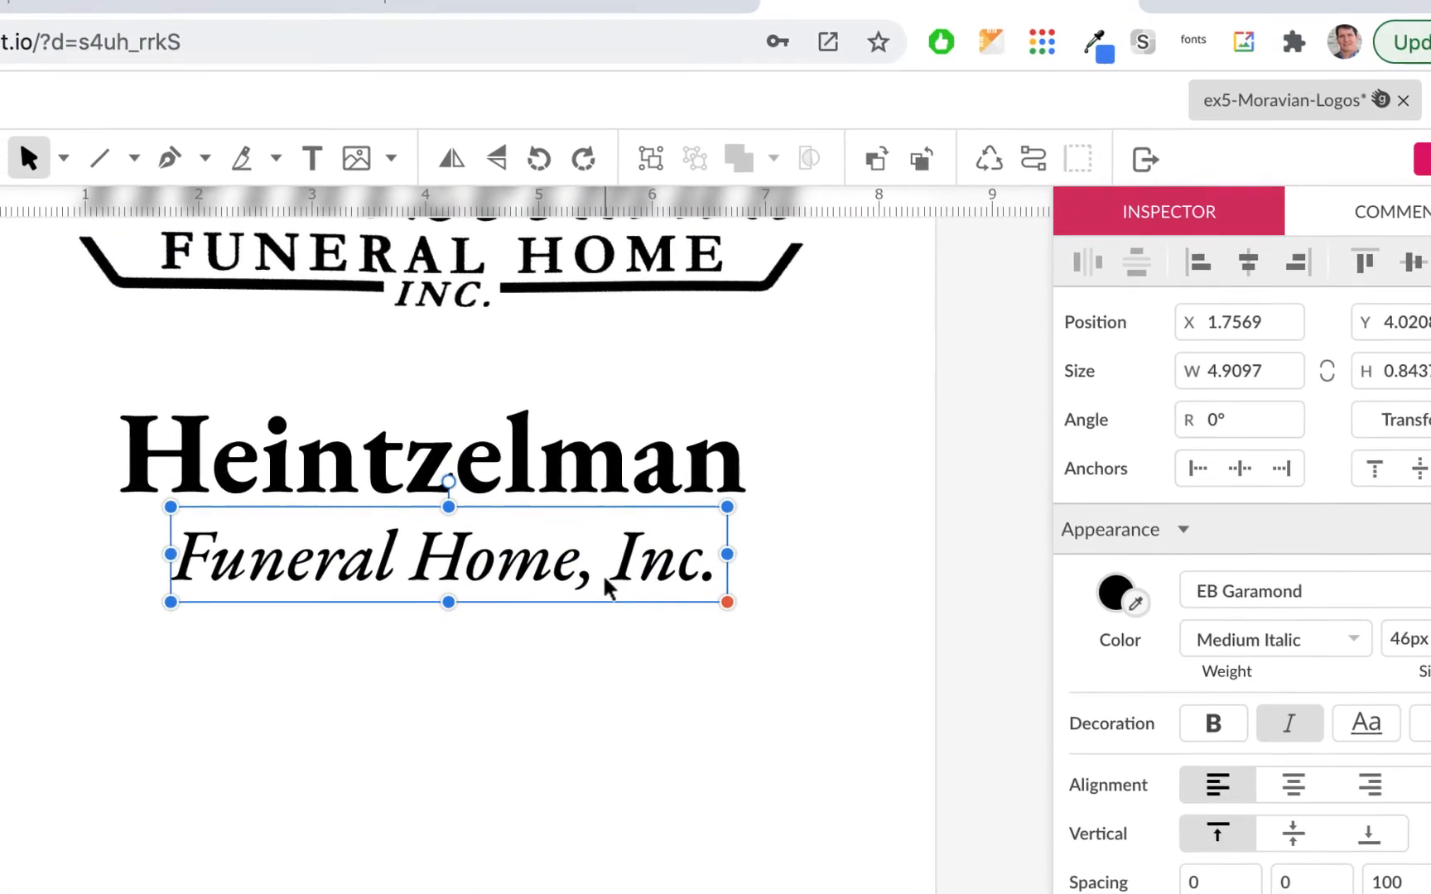
pyautogui.click(572, 476)
pyautogui.click(634, 574)
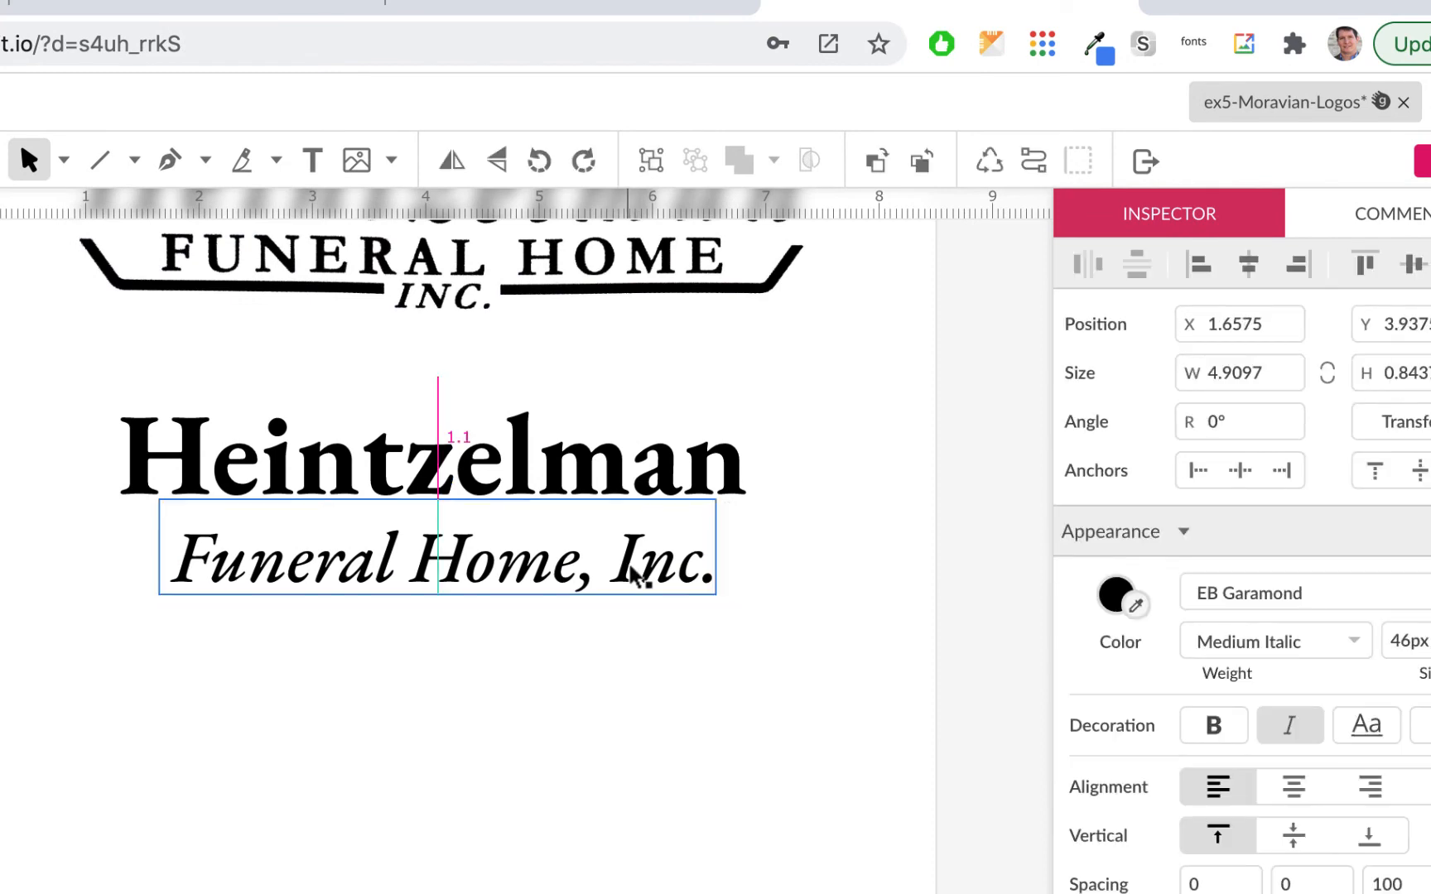
pyautogui.moveTo(630, 572); pyautogui.dragTo(629, 574)
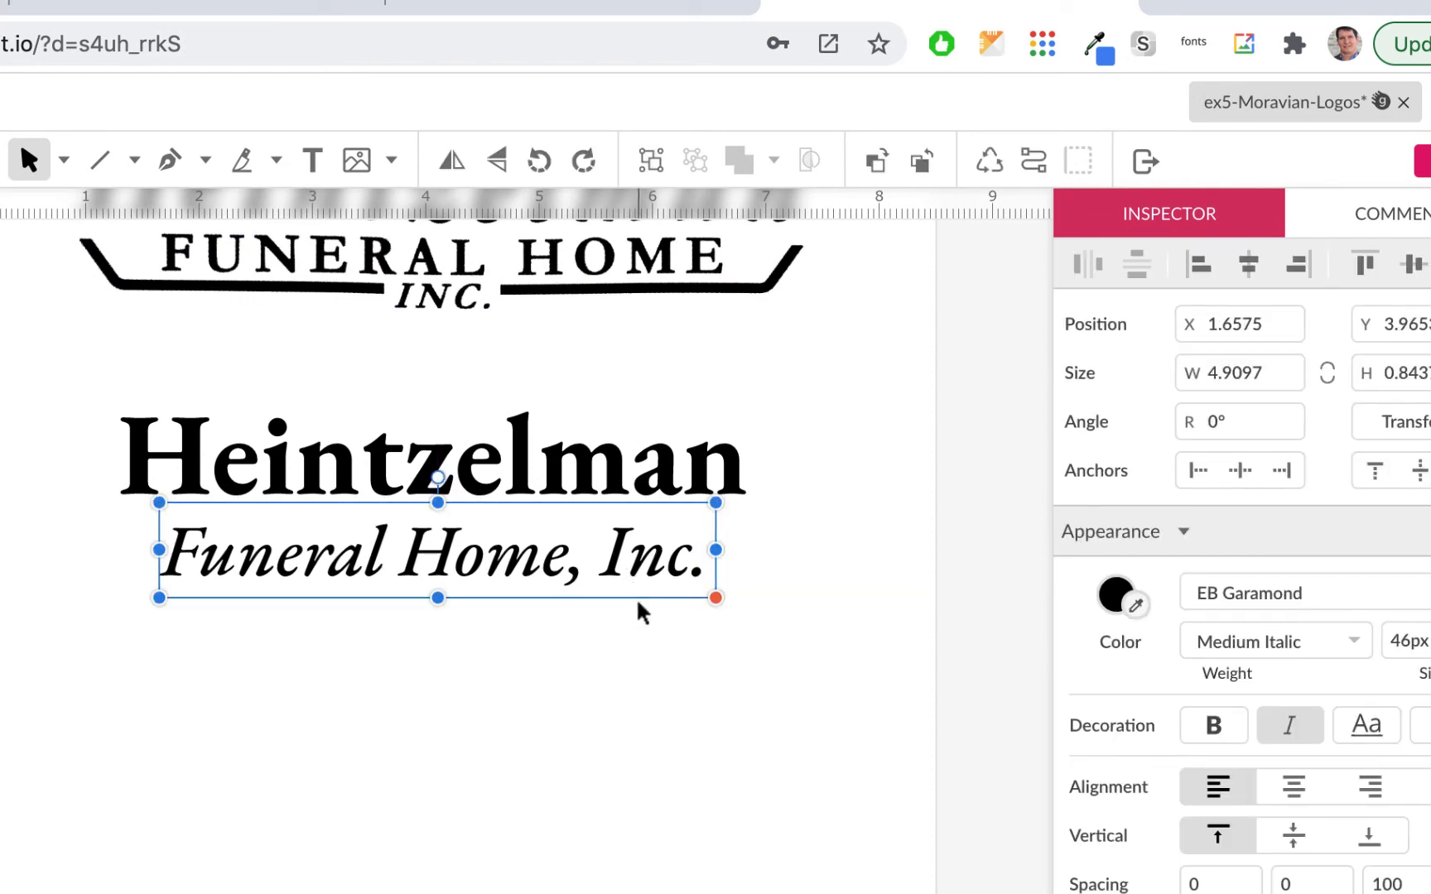
pyautogui.press('Up')
pyautogui.press('Up')
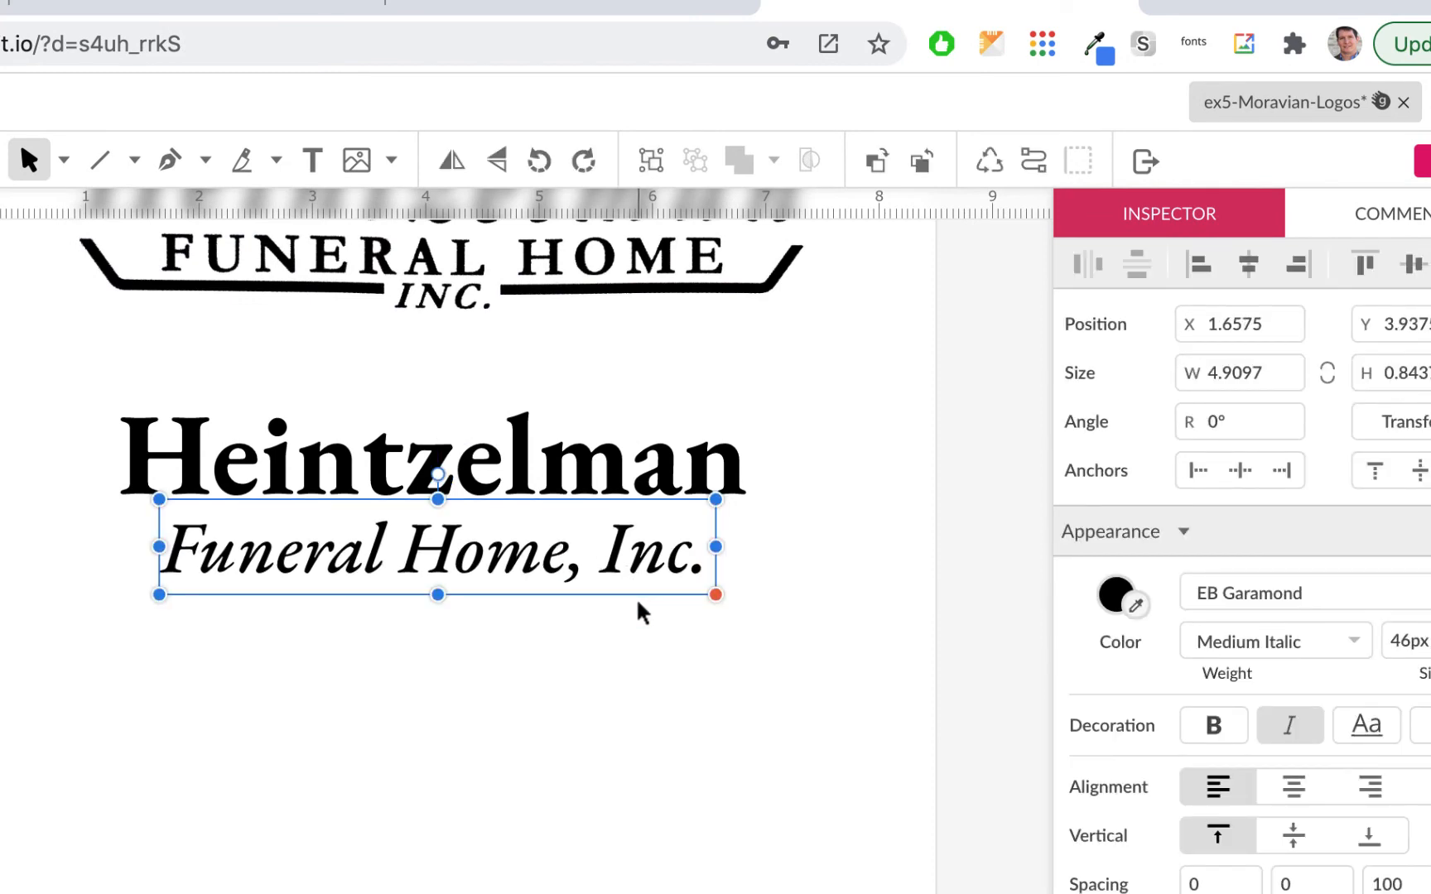
pyautogui.click(625, 658)
# Move the Heintzelman and "Funeral Home, Inc." texts together slightly right and down, roughly centring them beneath the reference logo.
pyautogui.scroll(5, 657, 723)
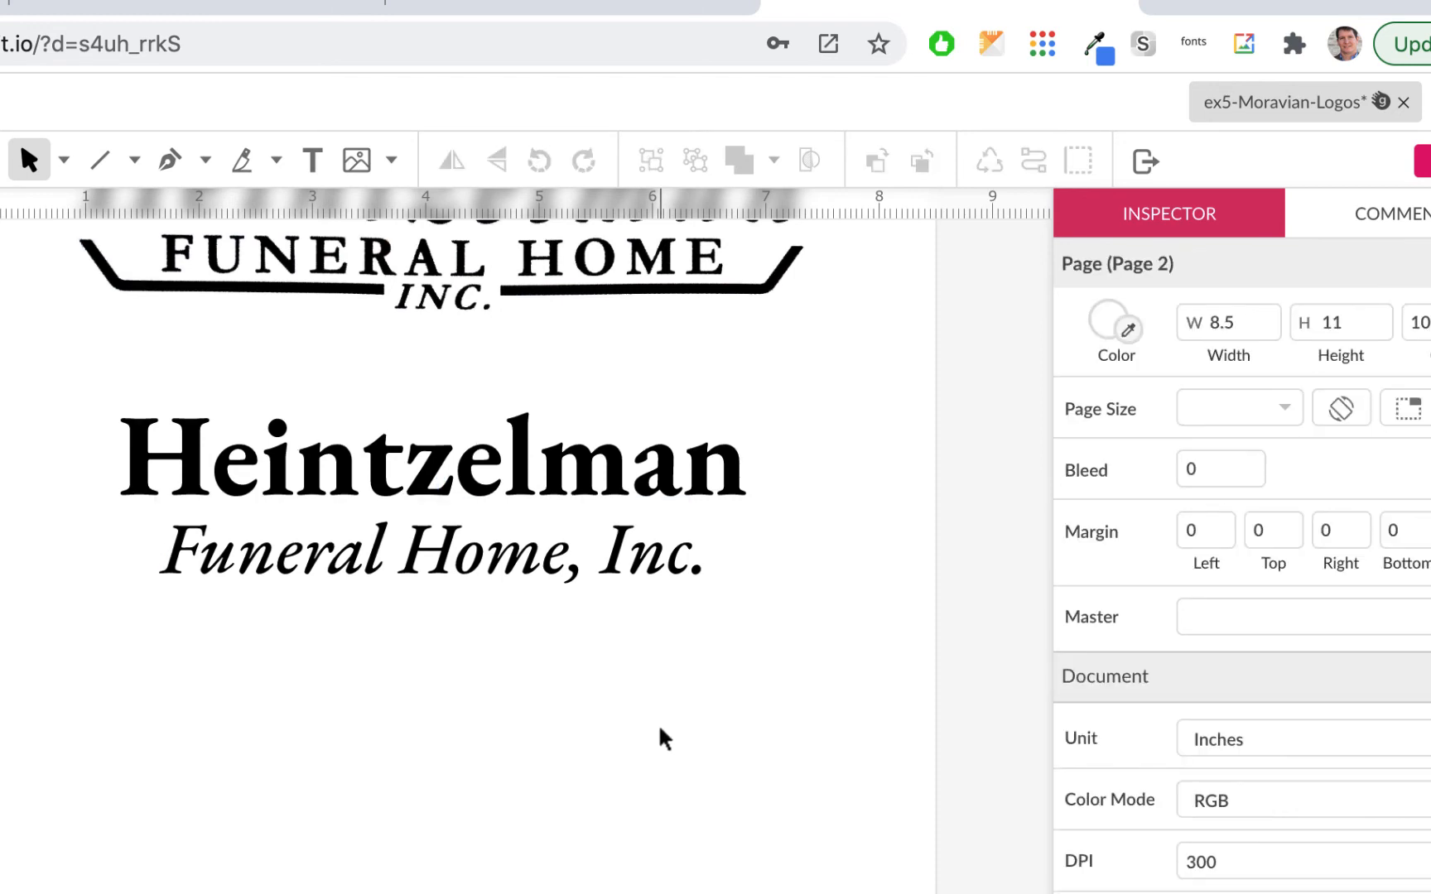
pyautogui.hscroll(-1, 657, 723)
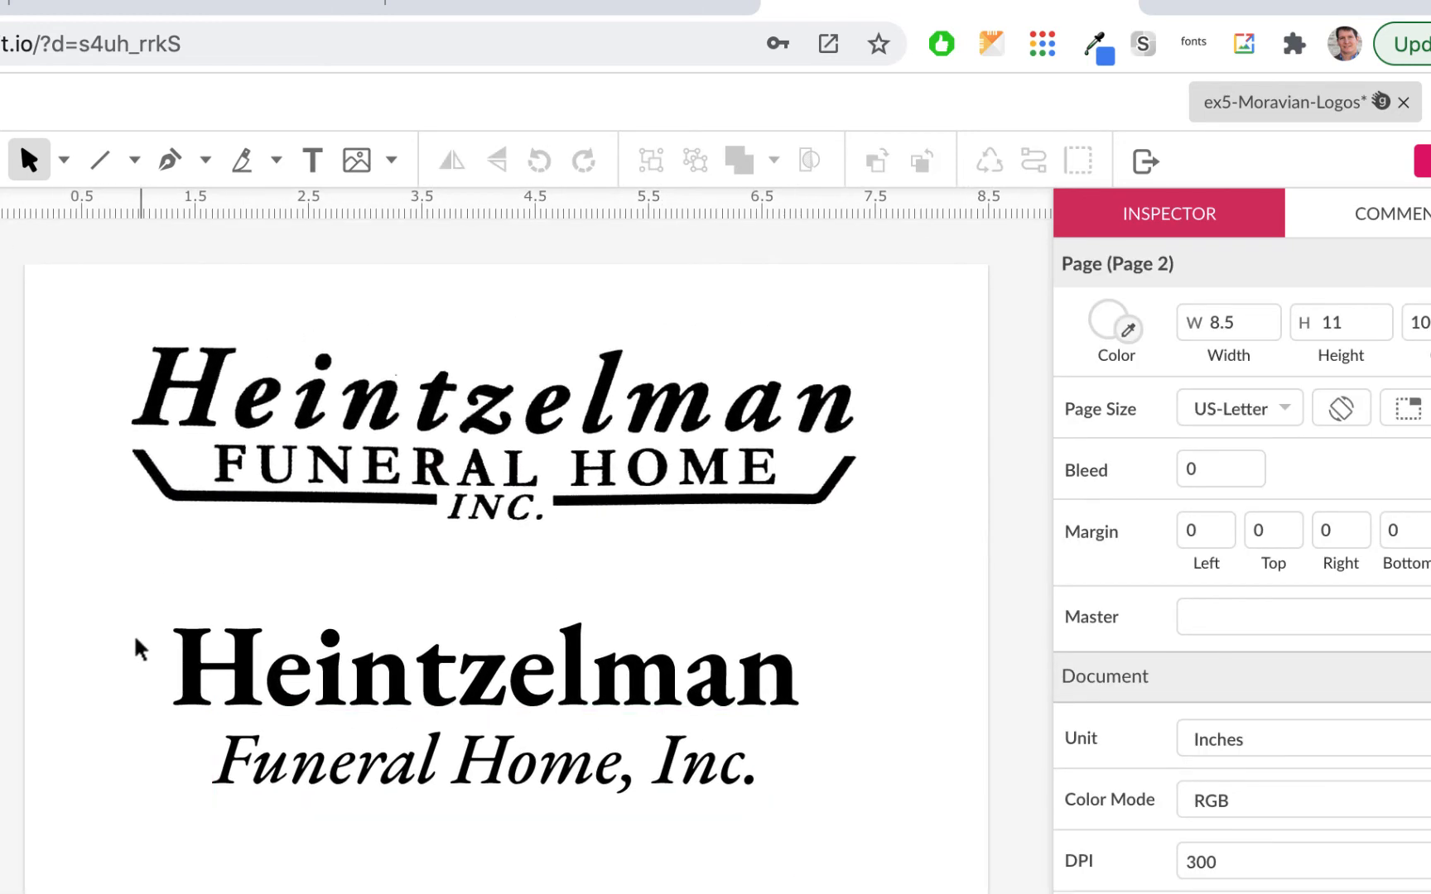
pyautogui.moveTo(134, 636); pyautogui.dragTo(740, 864)
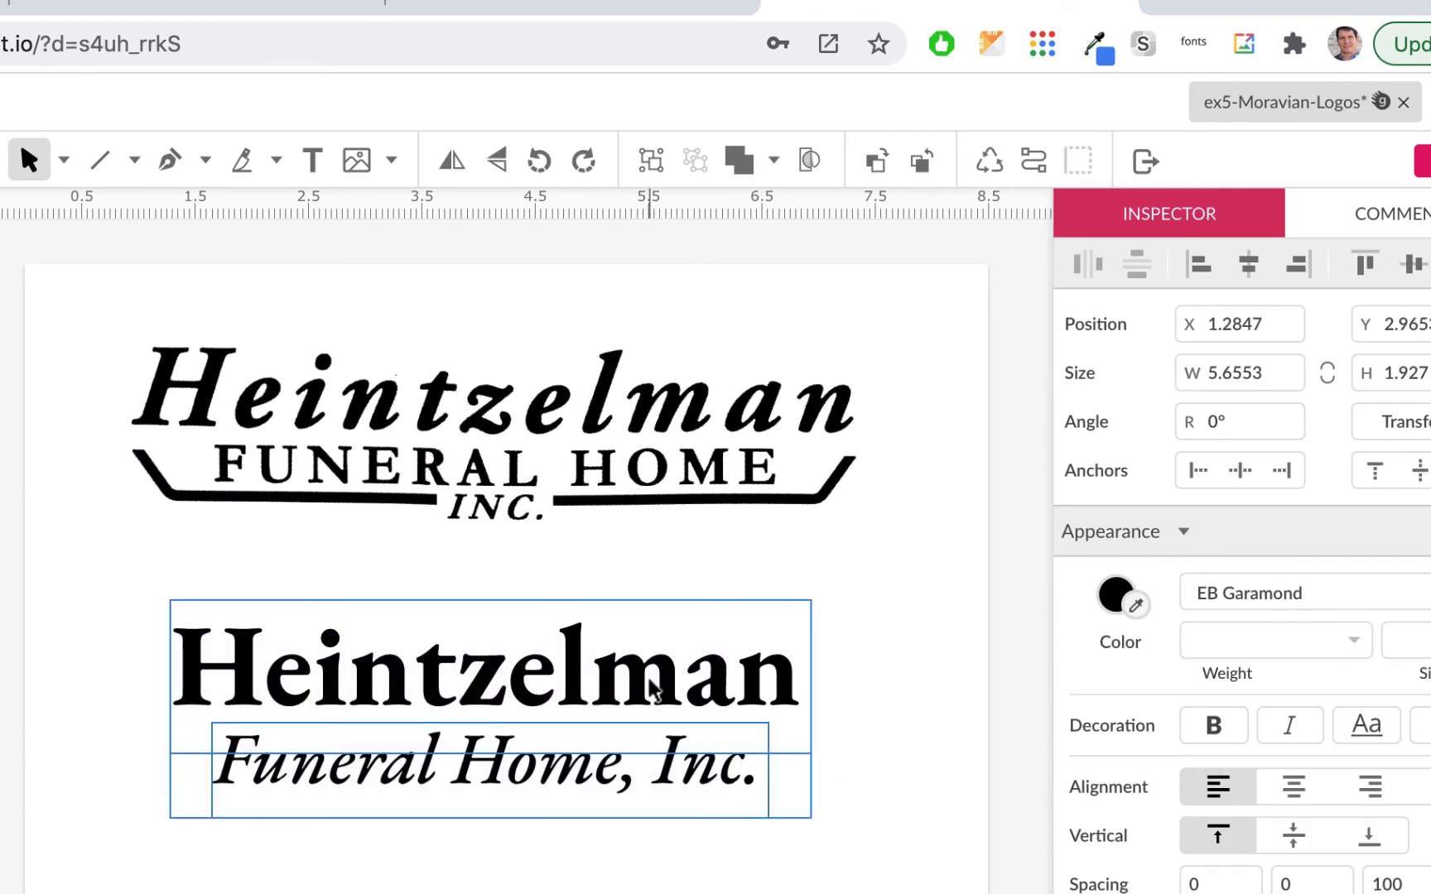
pyautogui.moveTo(647, 680); pyautogui.dragTo(661, 685)
pyautogui.click(705, 886)
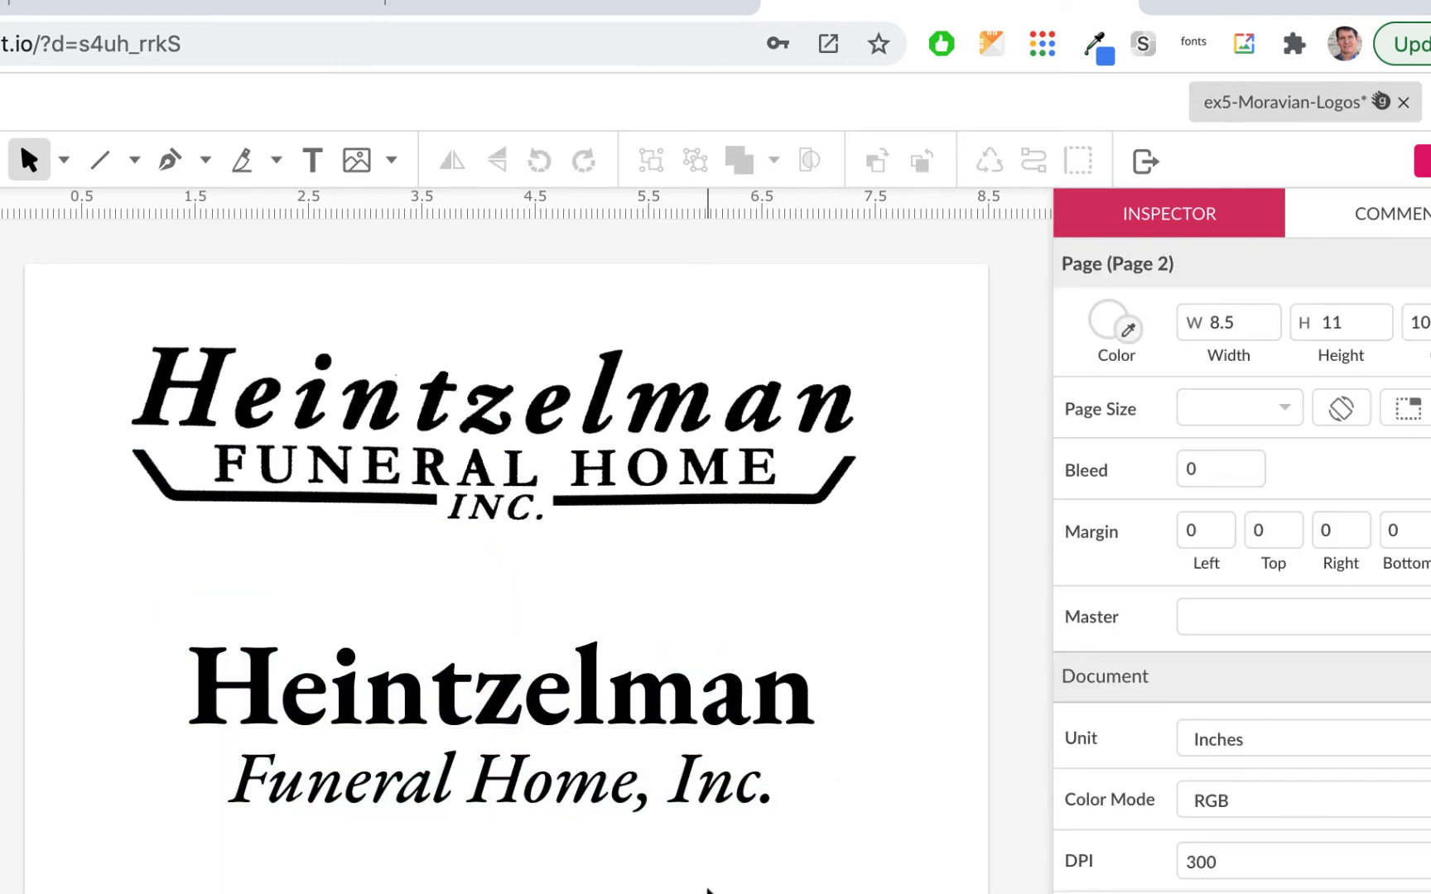
pyautogui.click(621, 795)
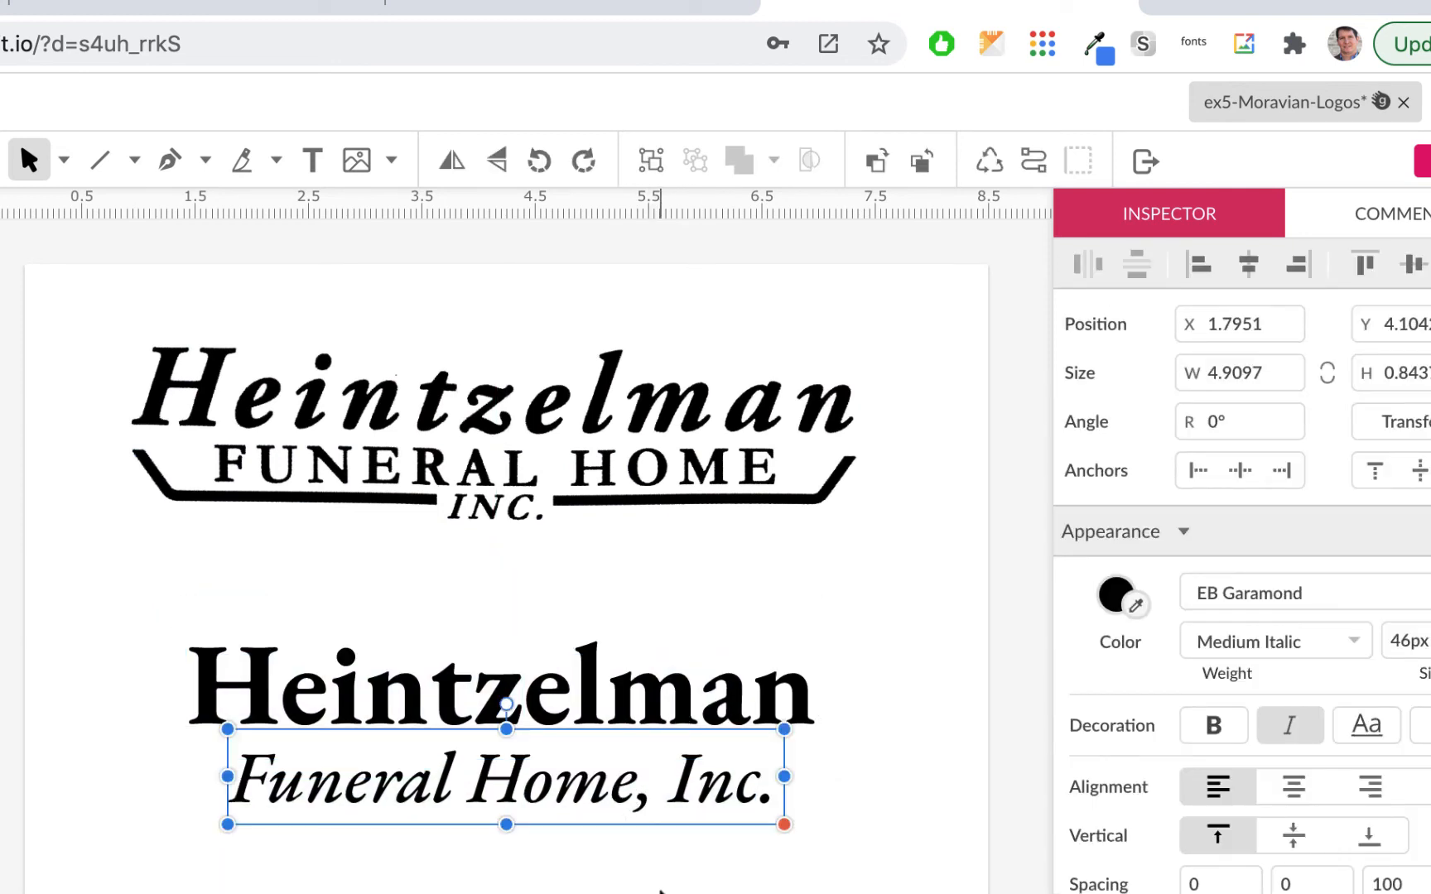
pyautogui.click(673, 890)
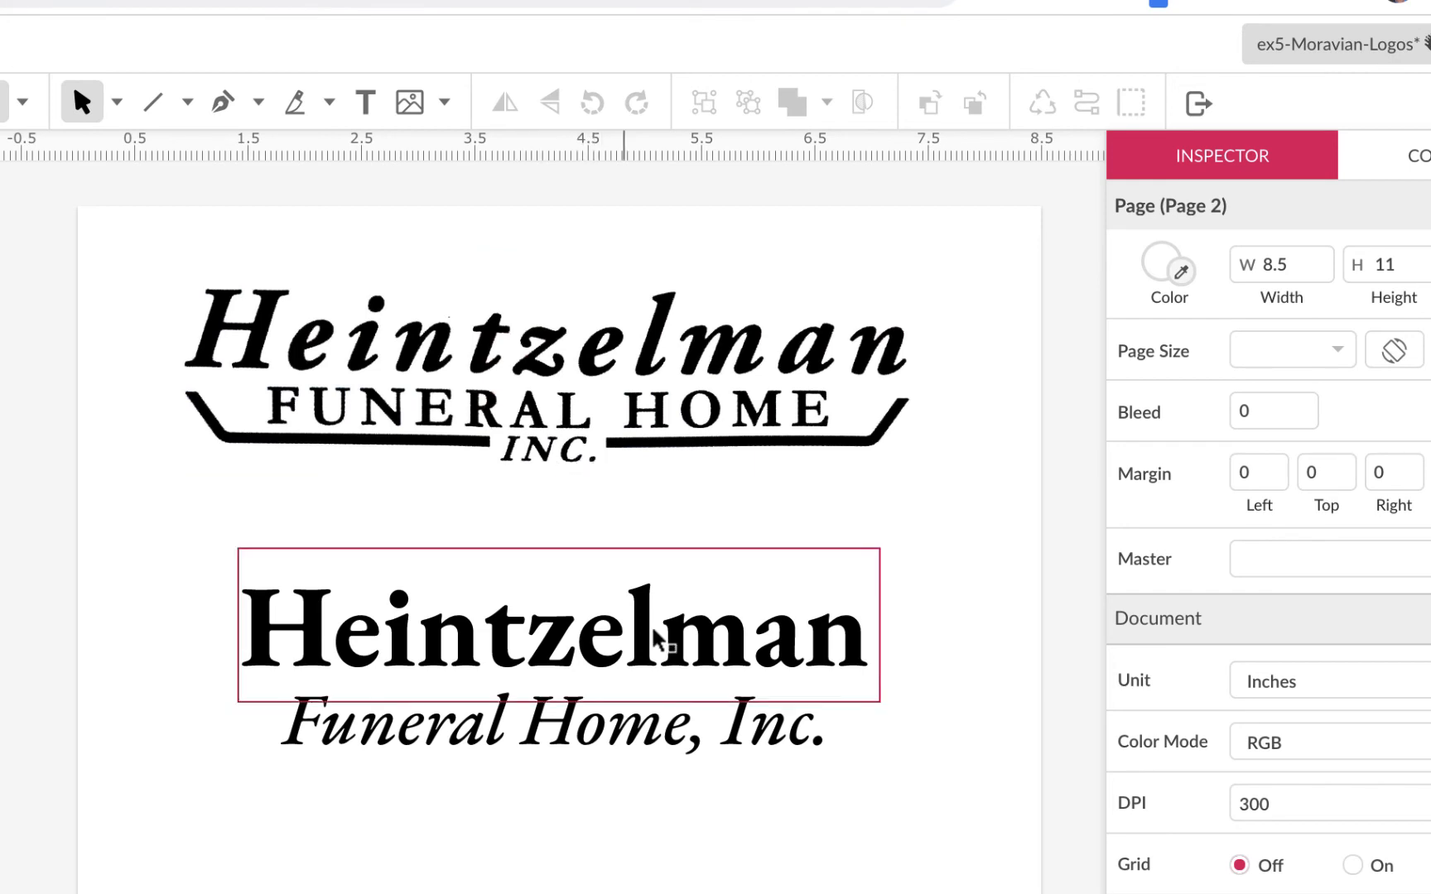
# Set the "Funeral Home, Inc." text's font size to 42 px and its width and height sizing to Auto.
pyautogui.click(656, 731)
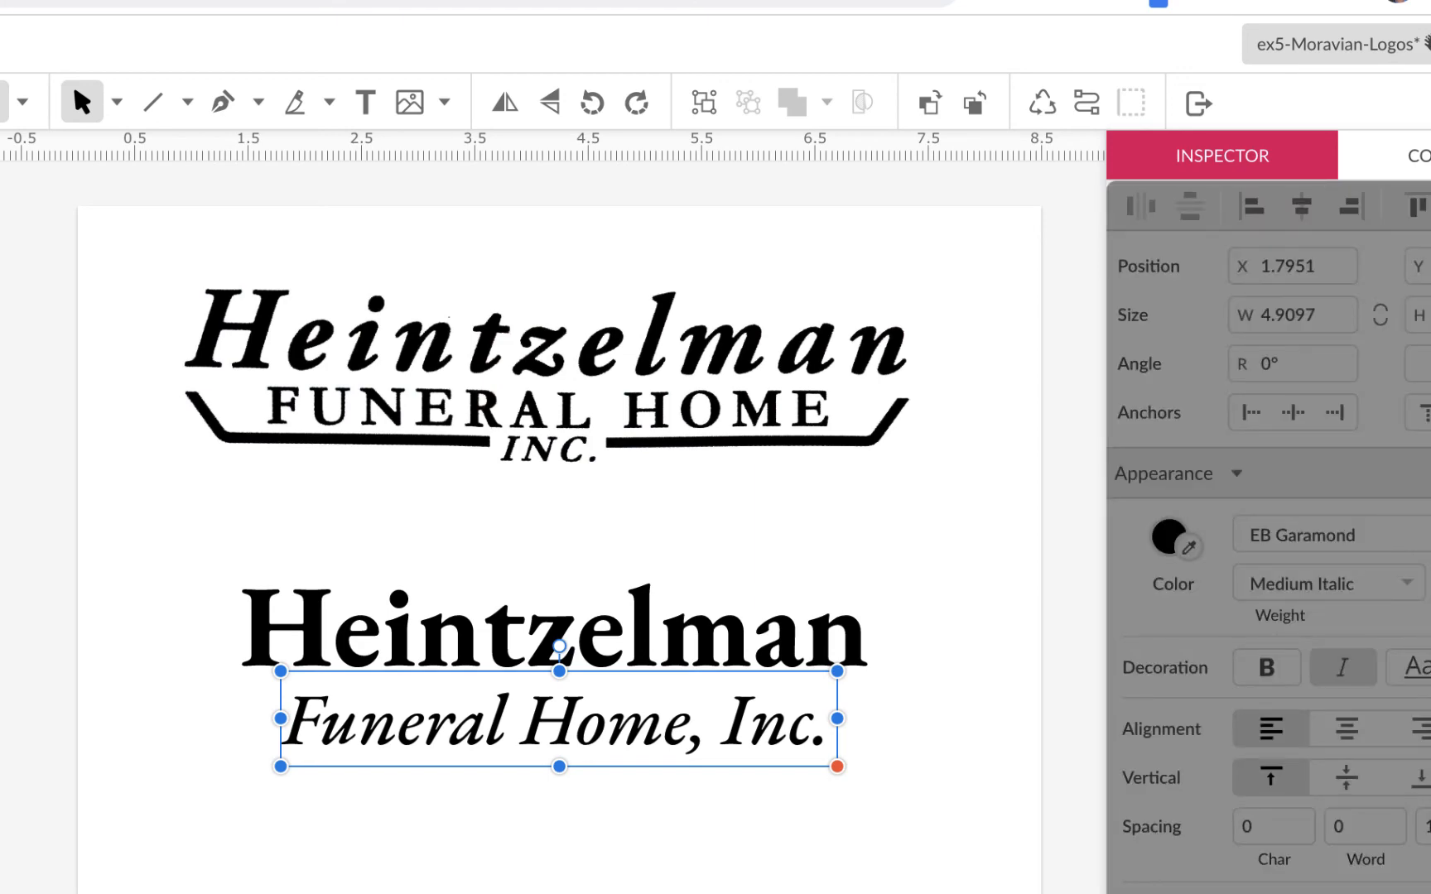
pyautogui.click(1426, 783)
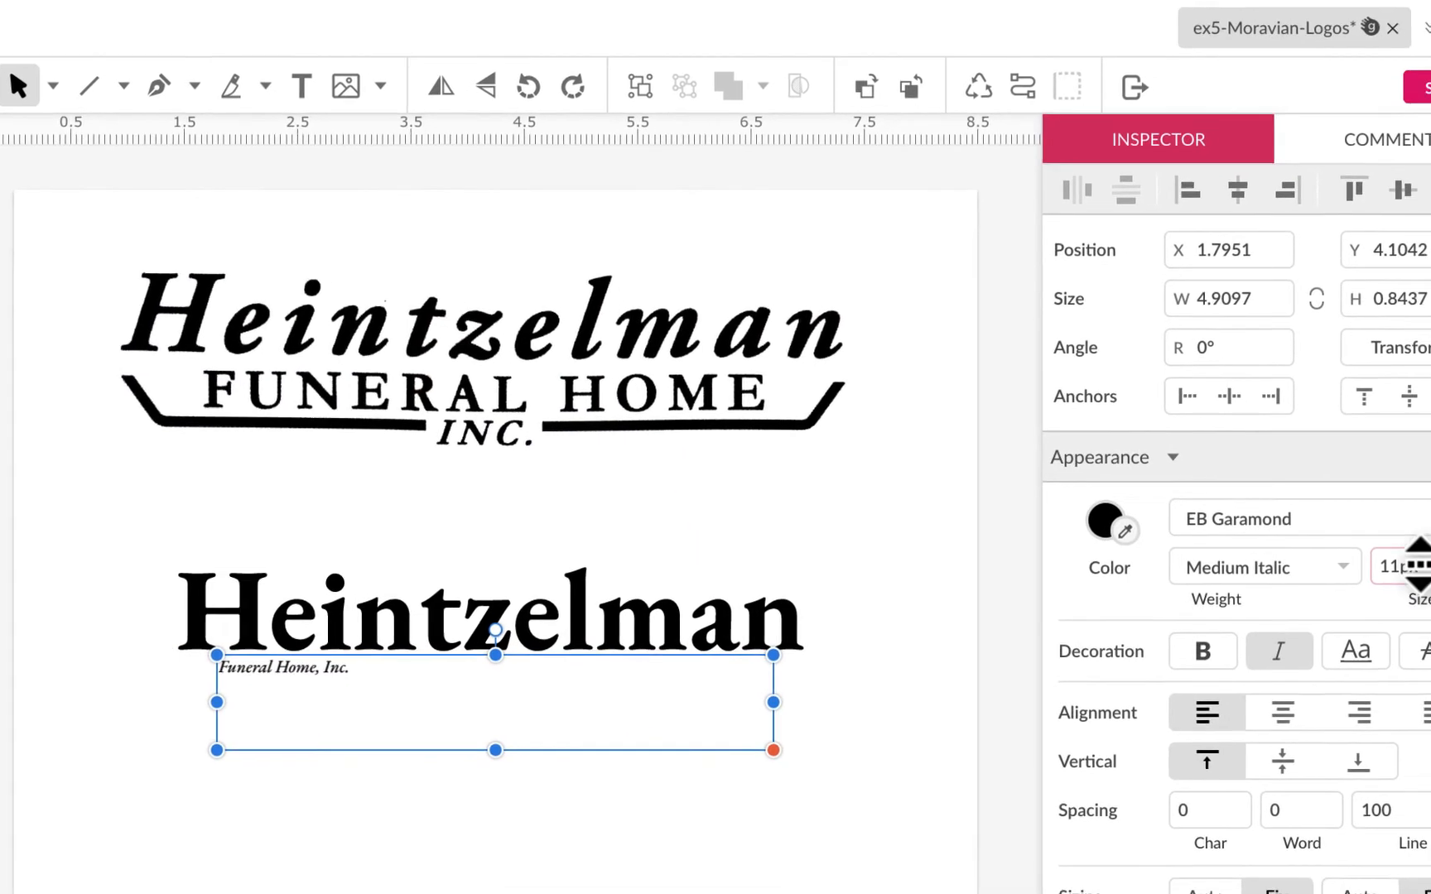
pyautogui.click(1333, 547)
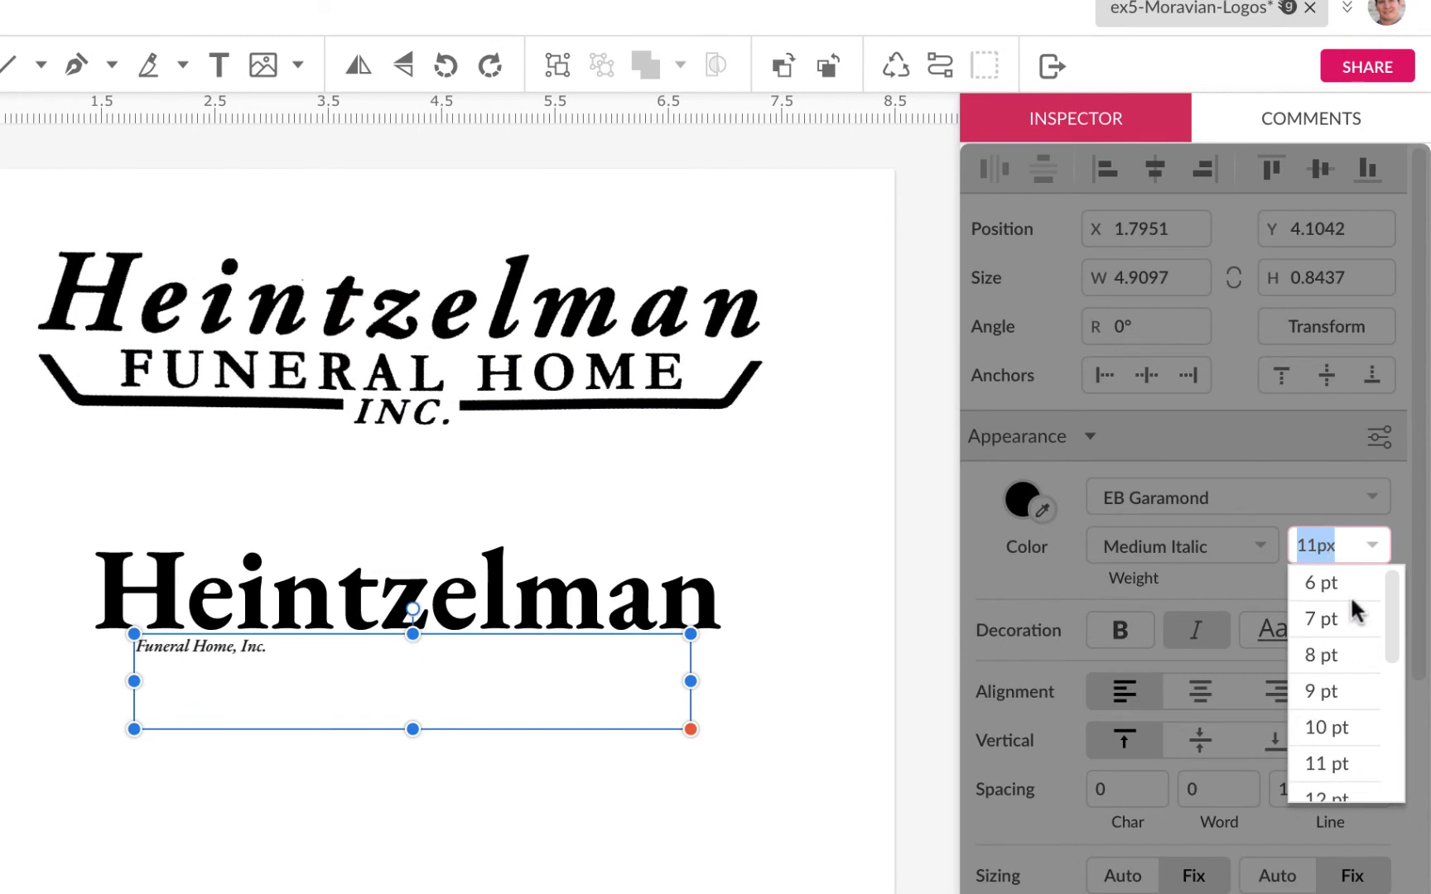
pyautogui.write('42')
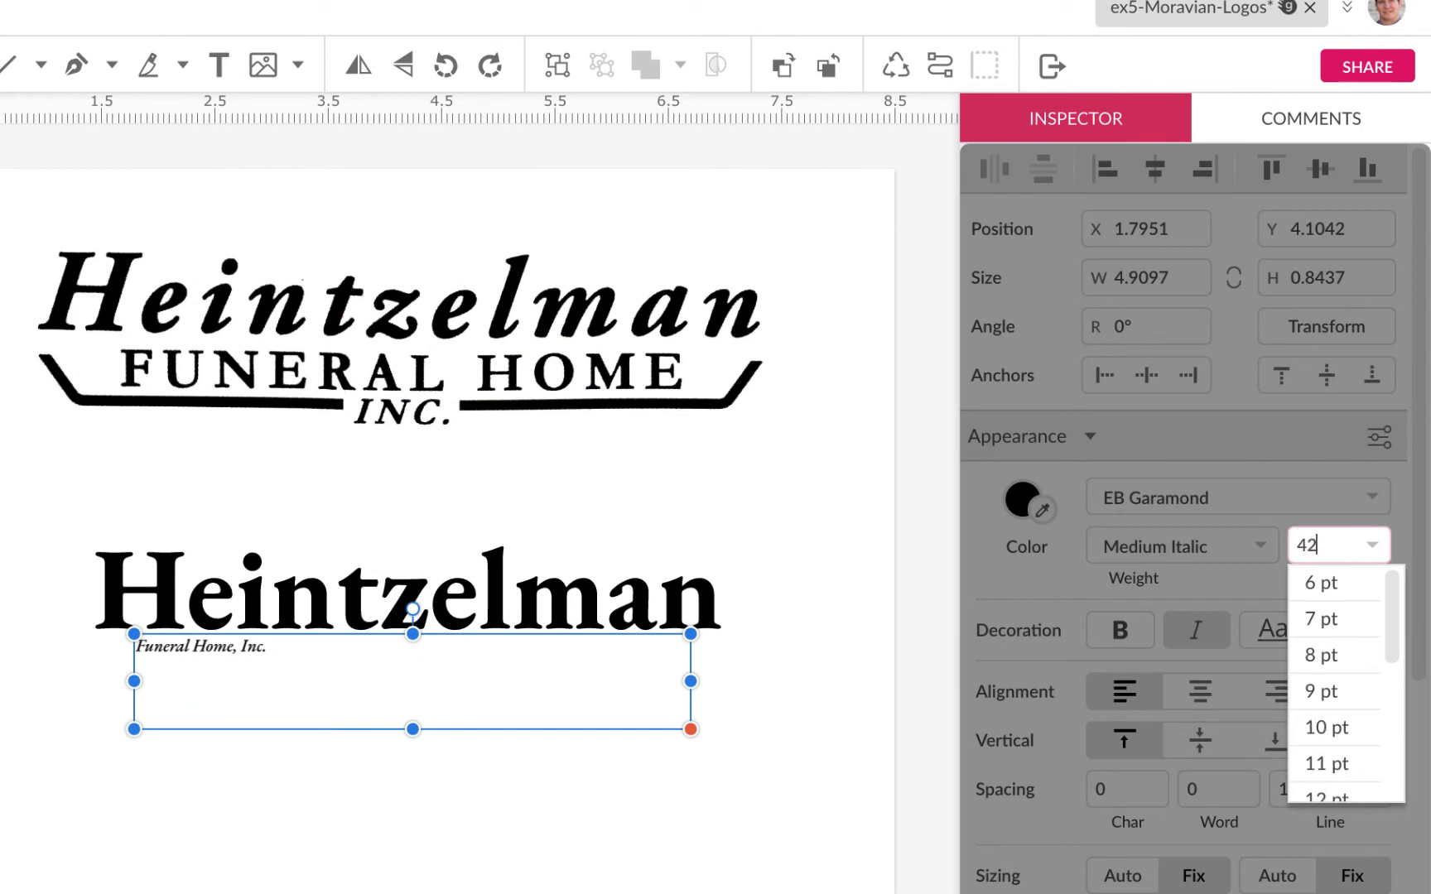
pyautogui.press('Return')
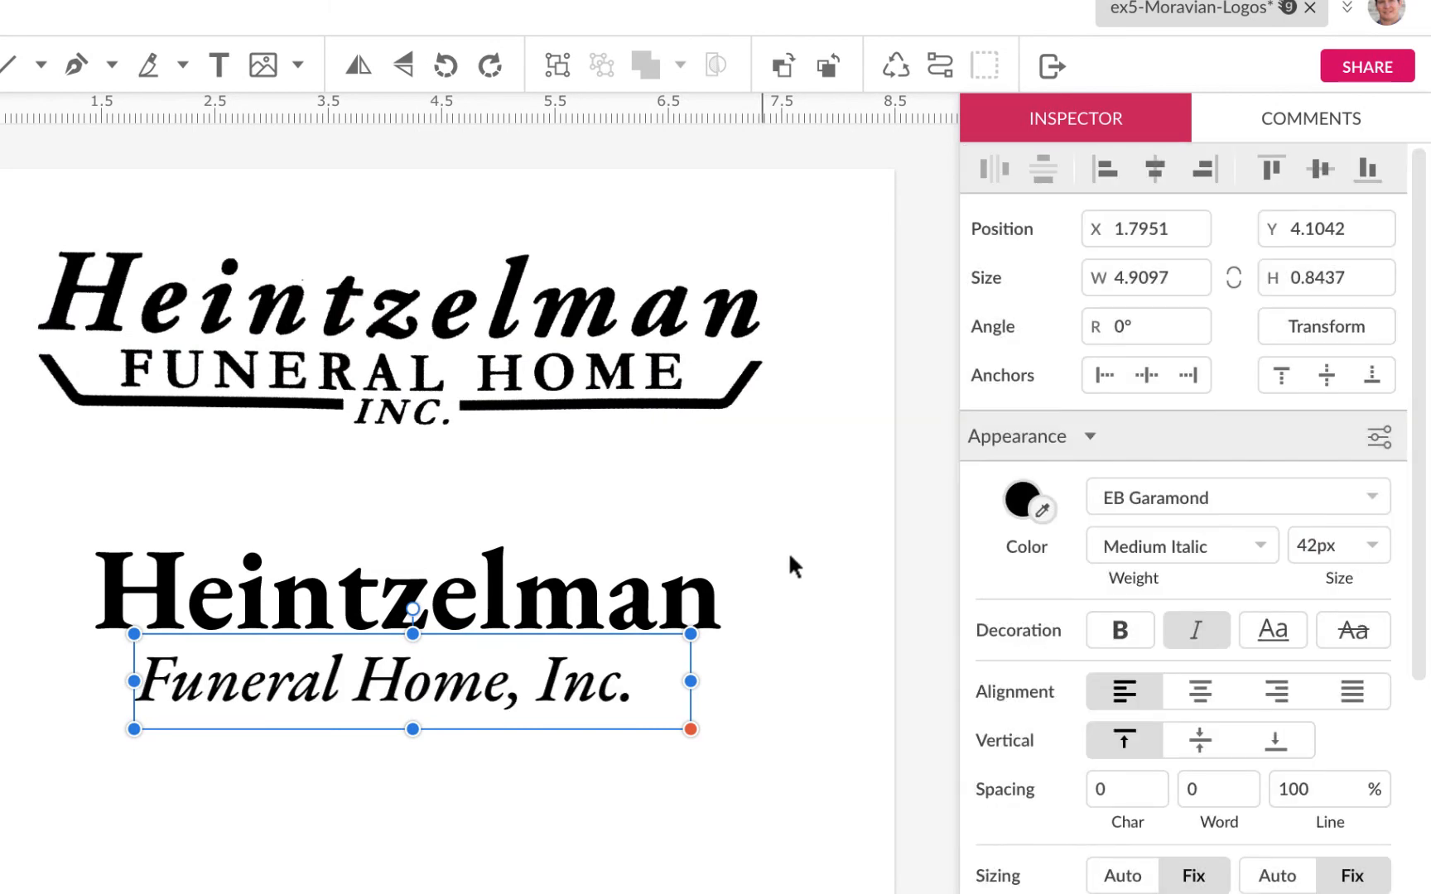
pyautogui.click(603, 824)
pyautogui.click(590, 708)
pyautogui.click(1121, 876)
pyautogui.click(1277, 875)
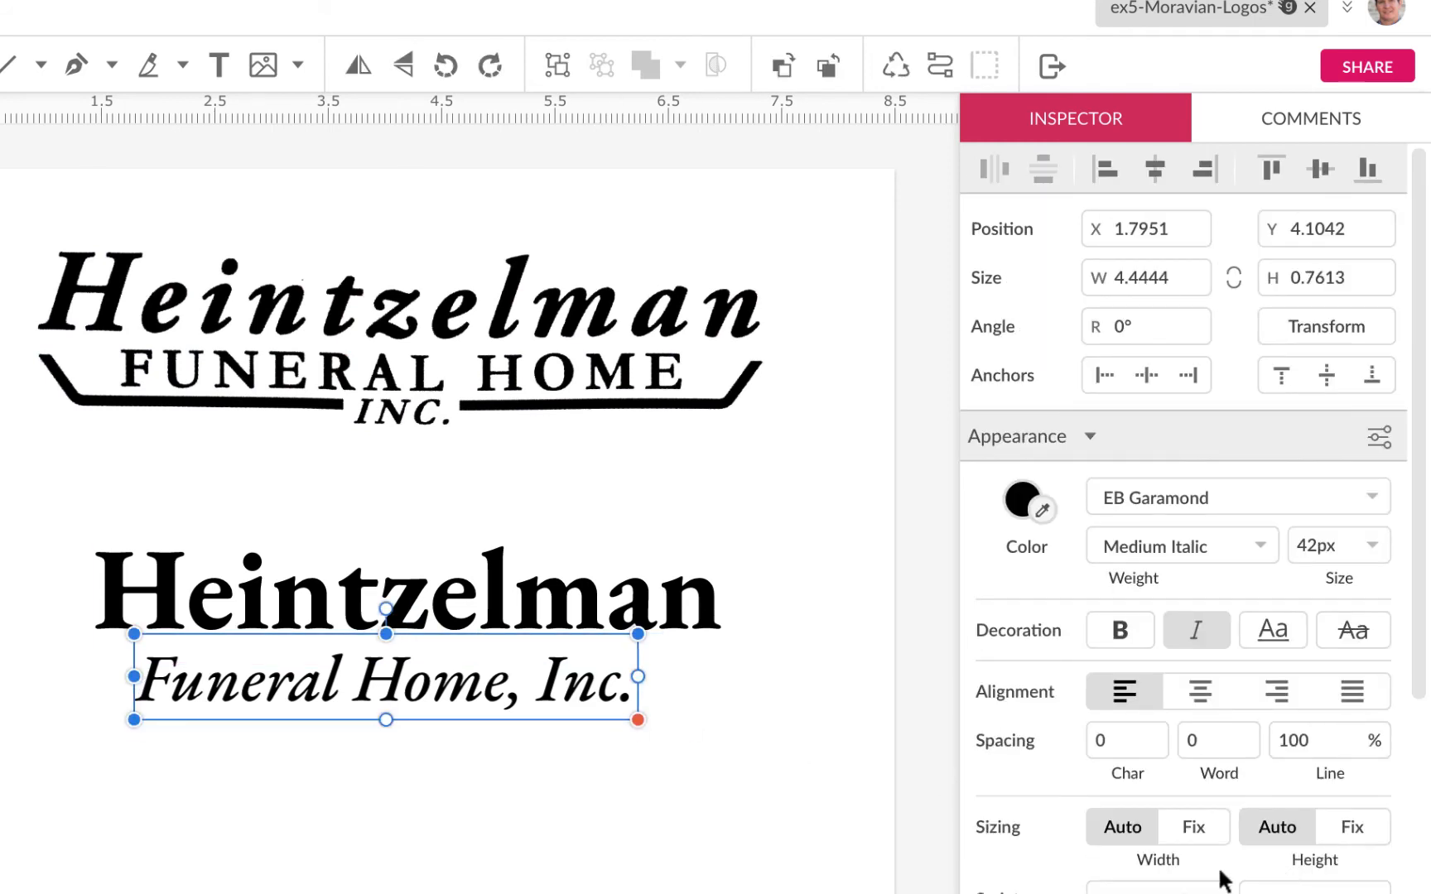
# Recentre the resized "Funeral Home, Inc." text beneath the bold Heintzelman line, with its X position at about 2.07 in.
pyautogui.click(620, 753)
pyautogui.moveTo(494, 705); pyautogui.dragTo(531, 695)
pyautogui.click(476, 776)
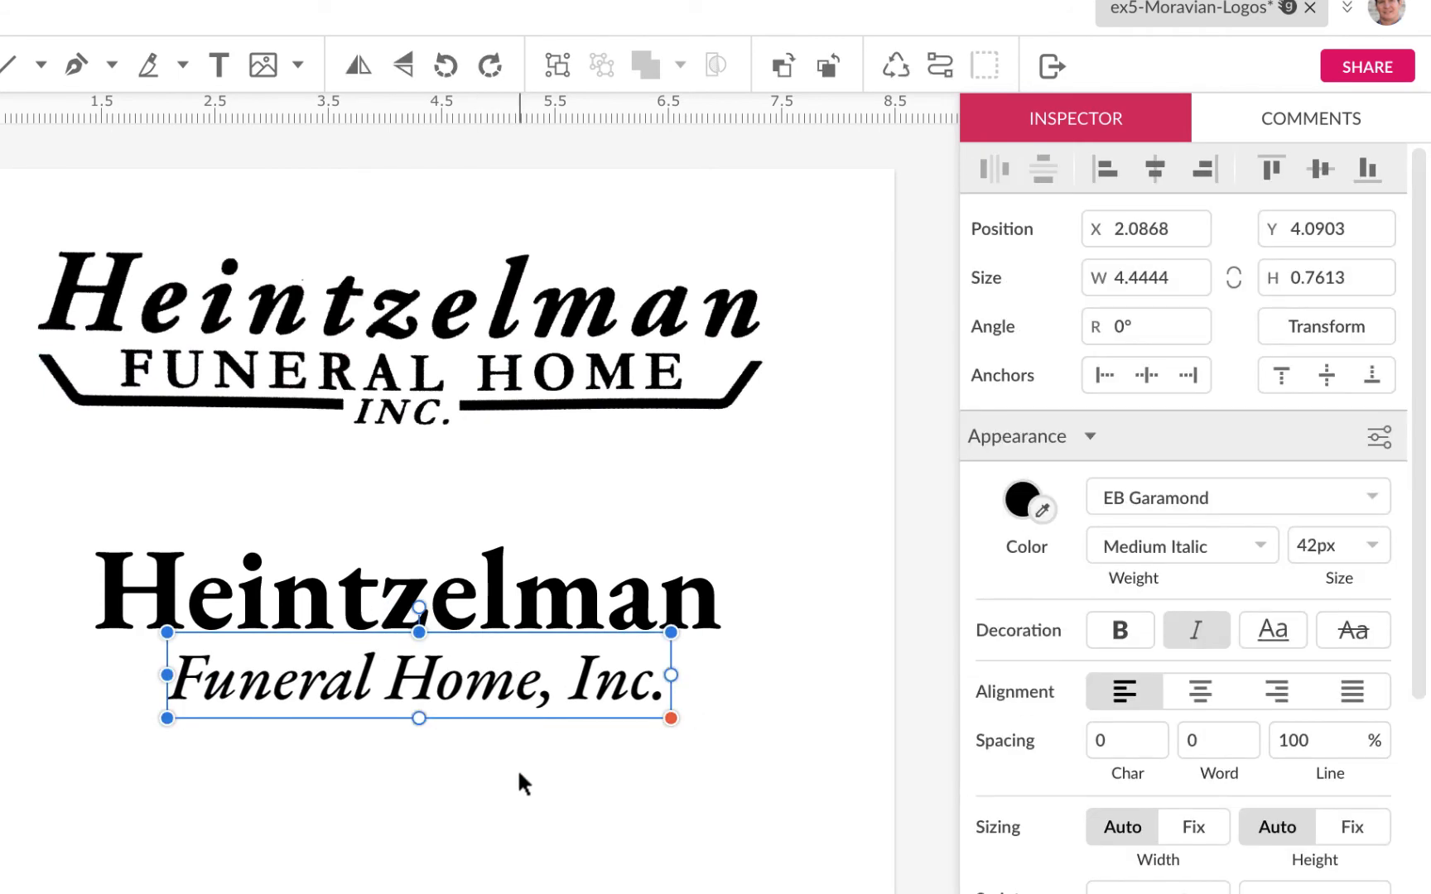
pyautogui.click(519, 775)
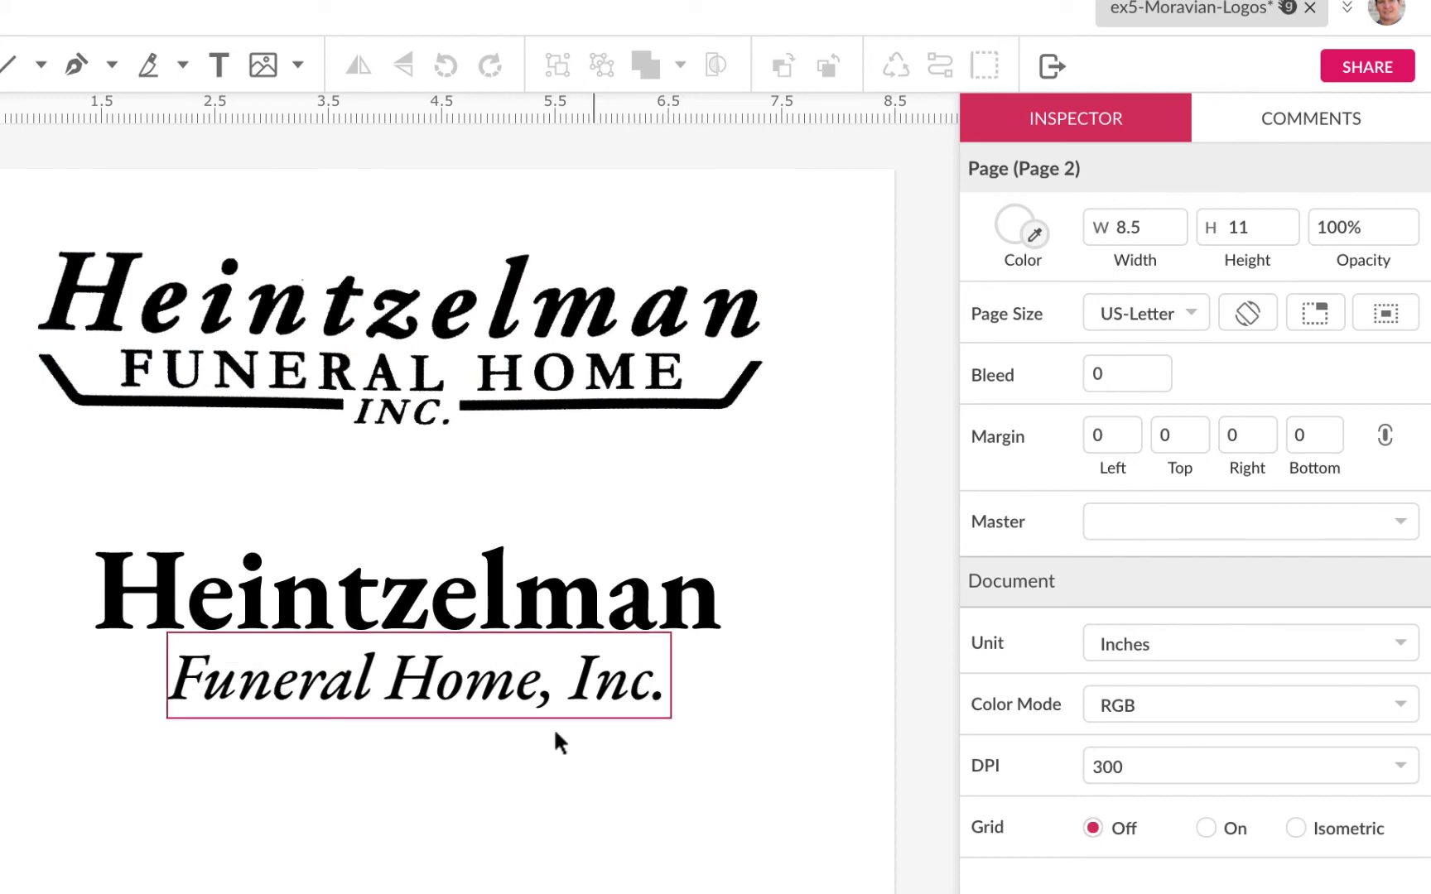
pyautogui.click(518, 712)
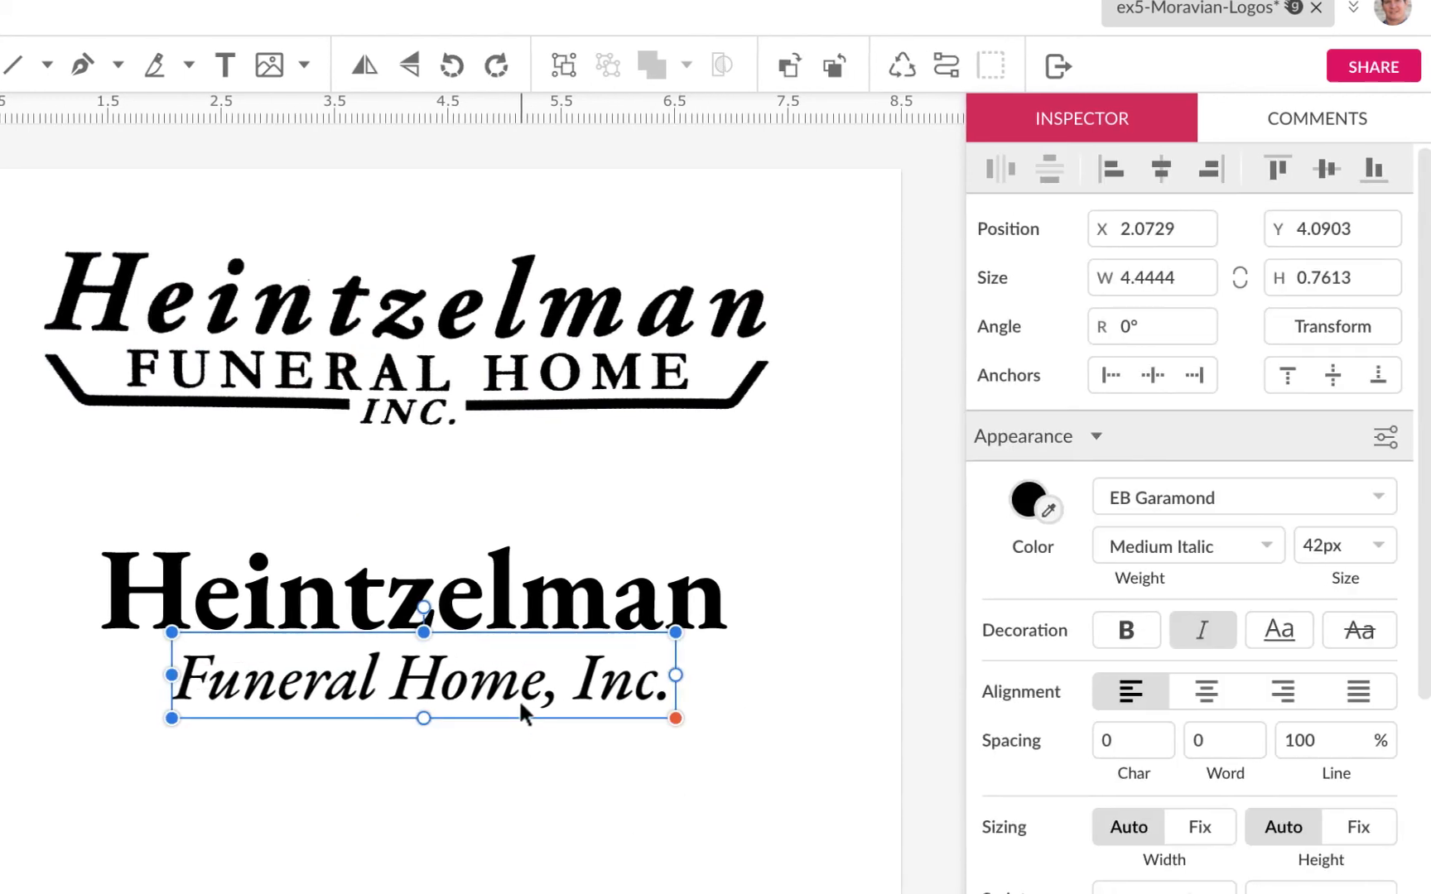
pyautogui.click(516, 822)
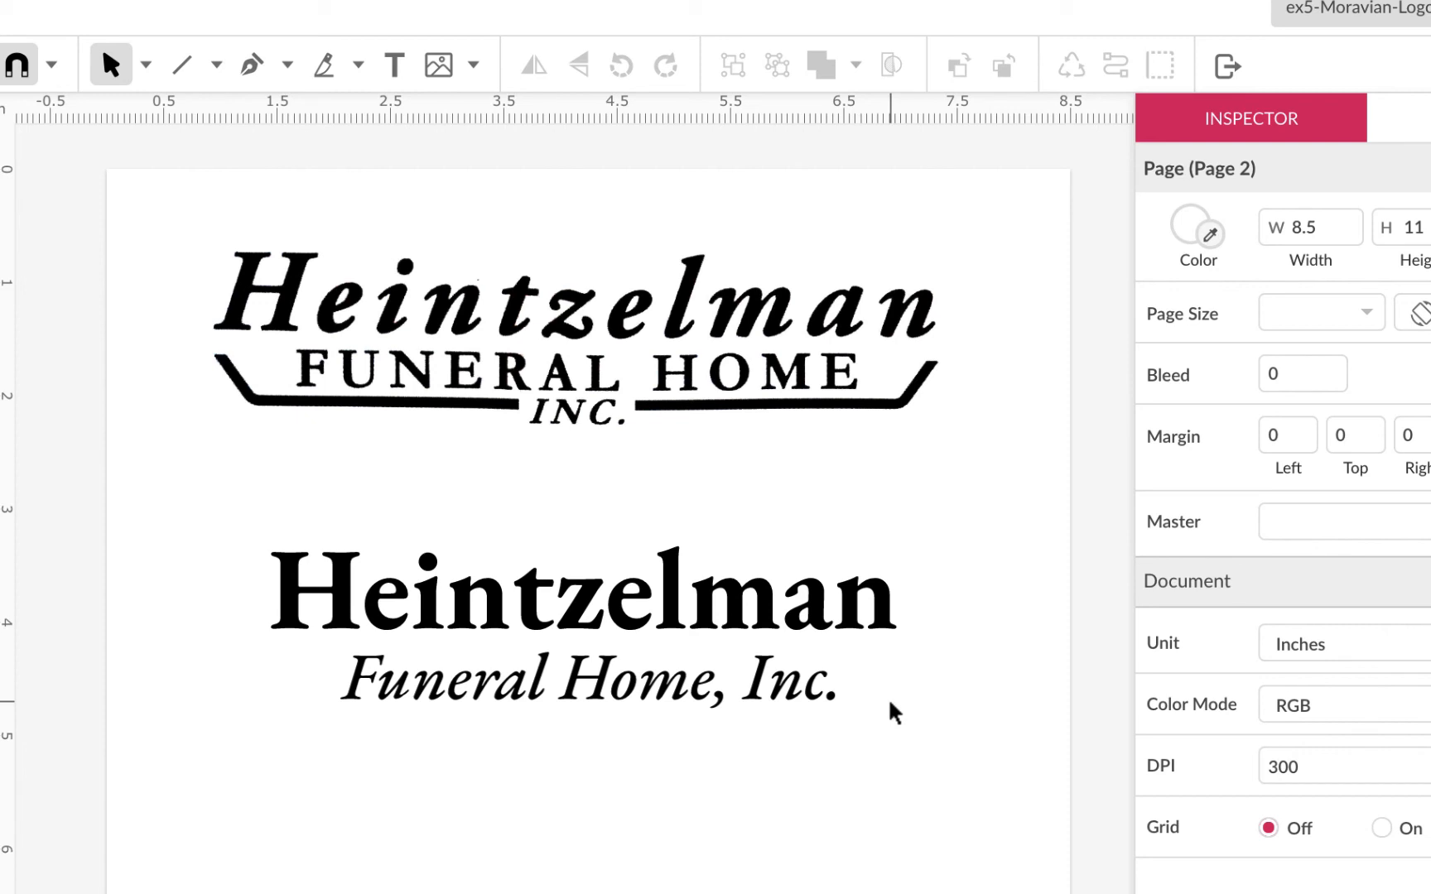
pyautogui.click(795, 706)
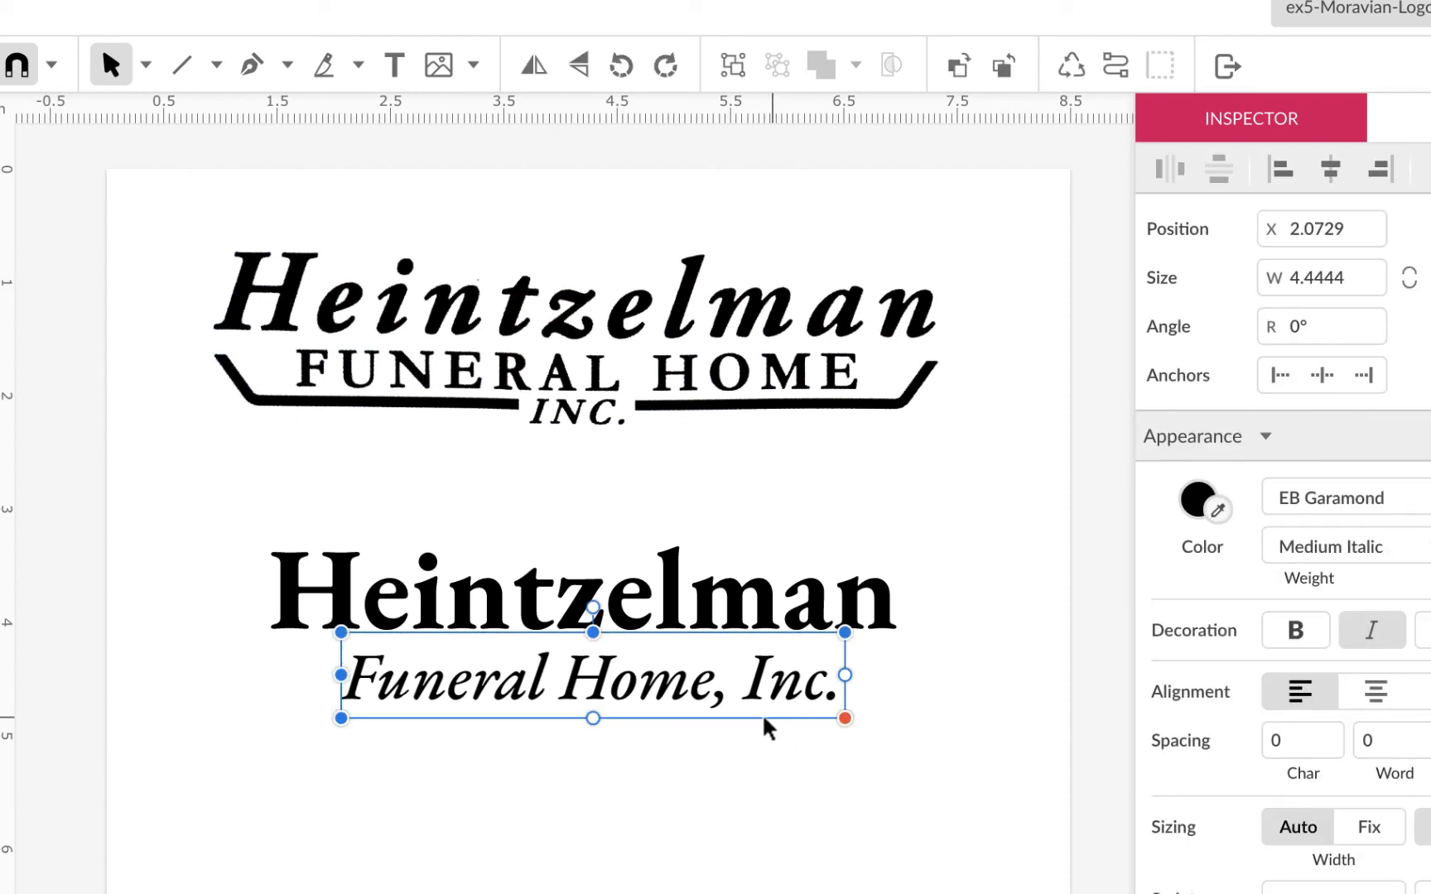
pyautogui.click(708, 870)
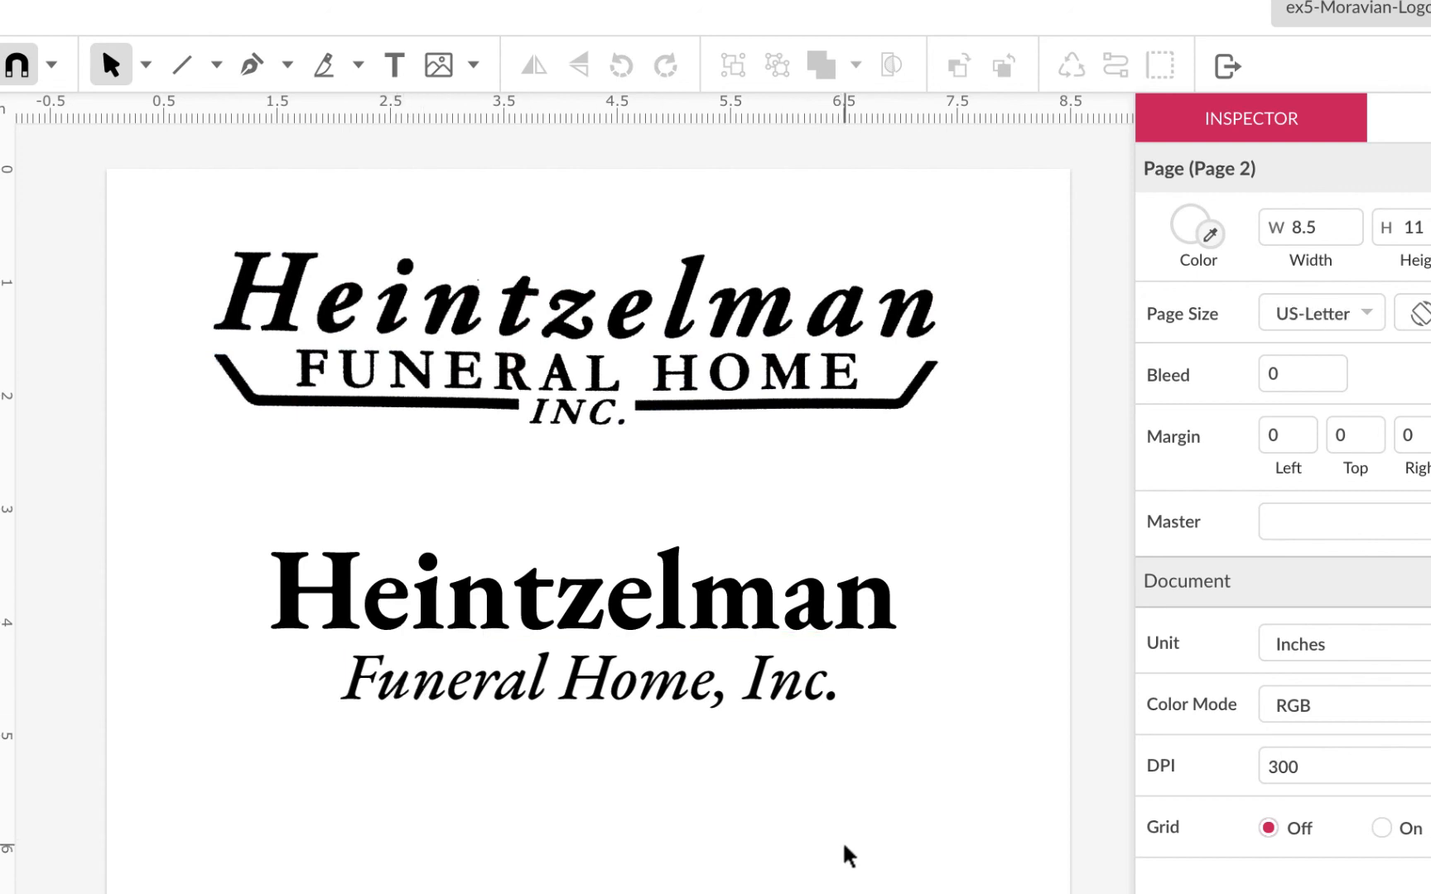
pyautogui.scroll(-2, 849, 856)
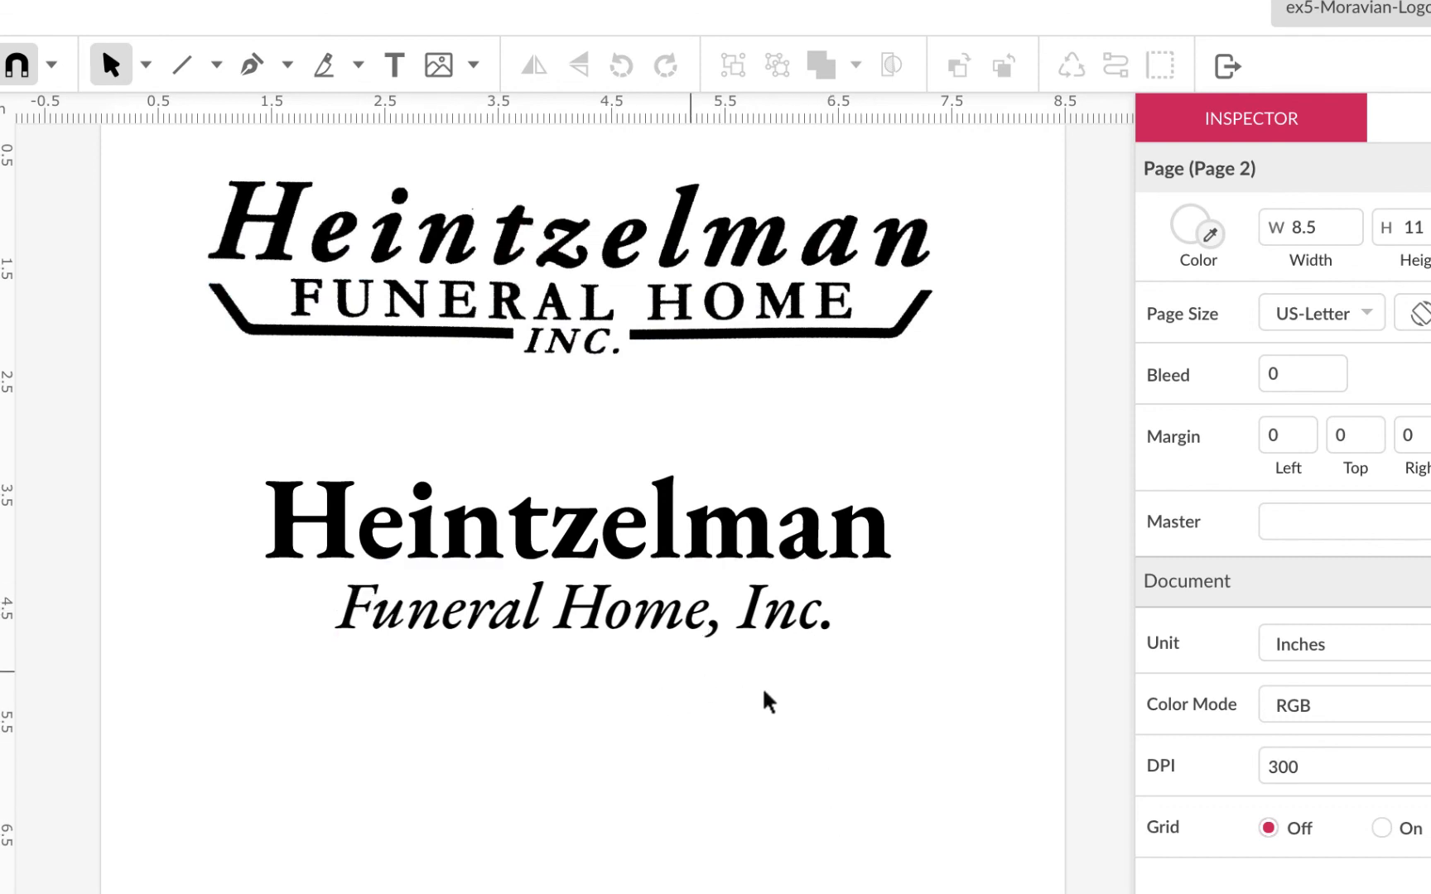
pyautogui.scroll(2, 824, 725)
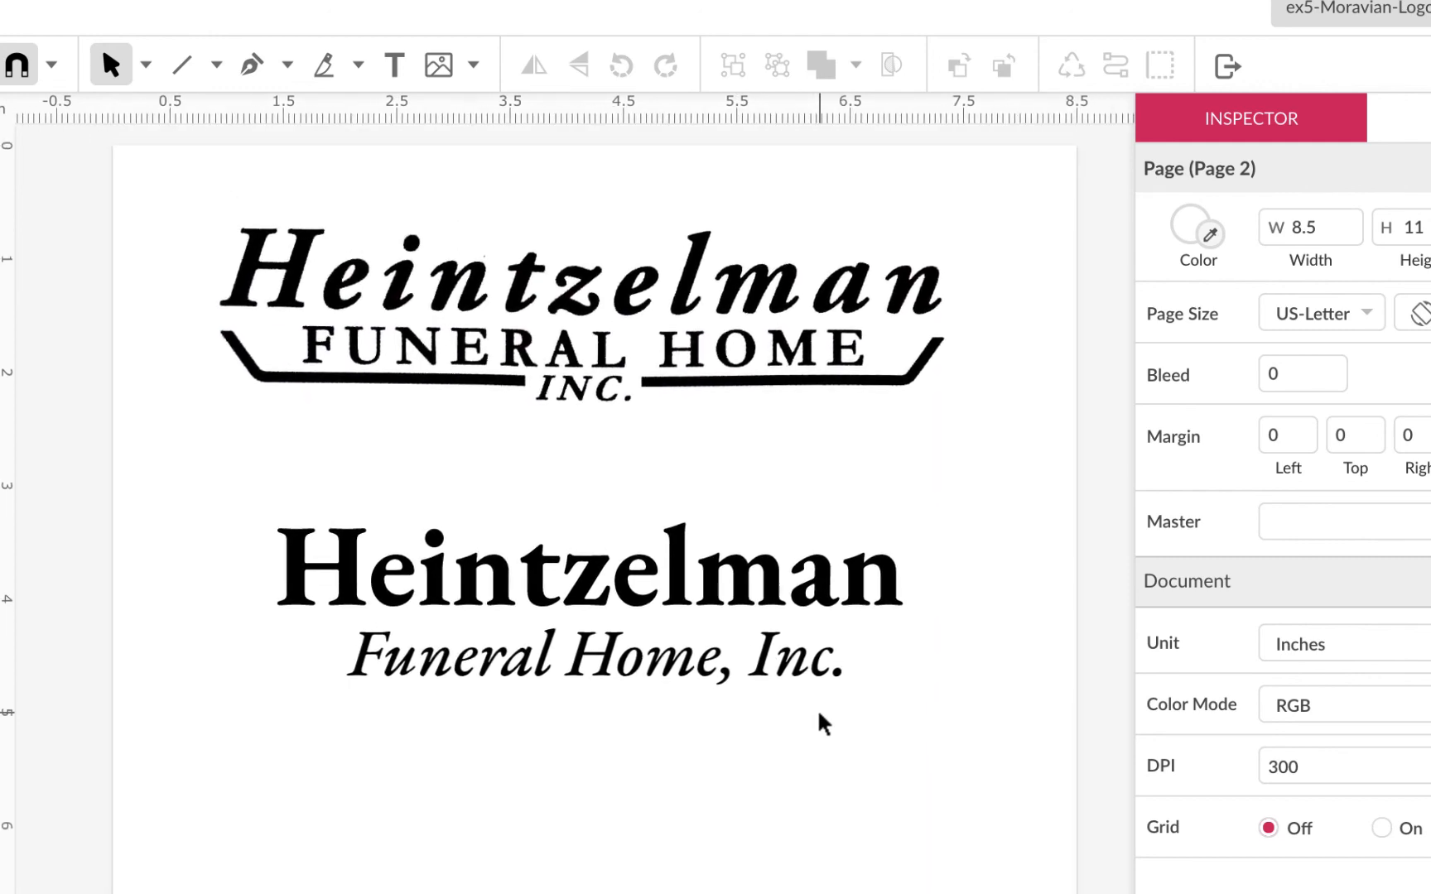